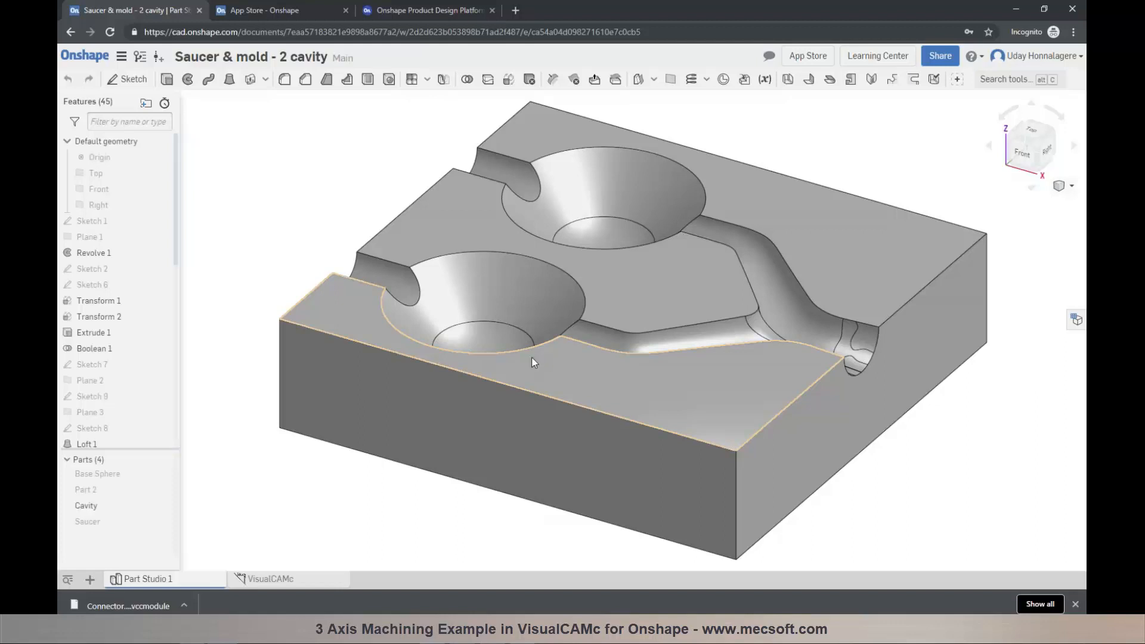
- Open the VisualCAMc machining workspace for the two-cavity mold and look over the milling job and its tools
{"action": "scroll", "coordinate": [562, 325], "scroll_direction": "down", "scroll_amount": 4}
{"action": "scroll", "coordinate": [627, 266], "scroll_direction": "up", "scroll_amount": 3}
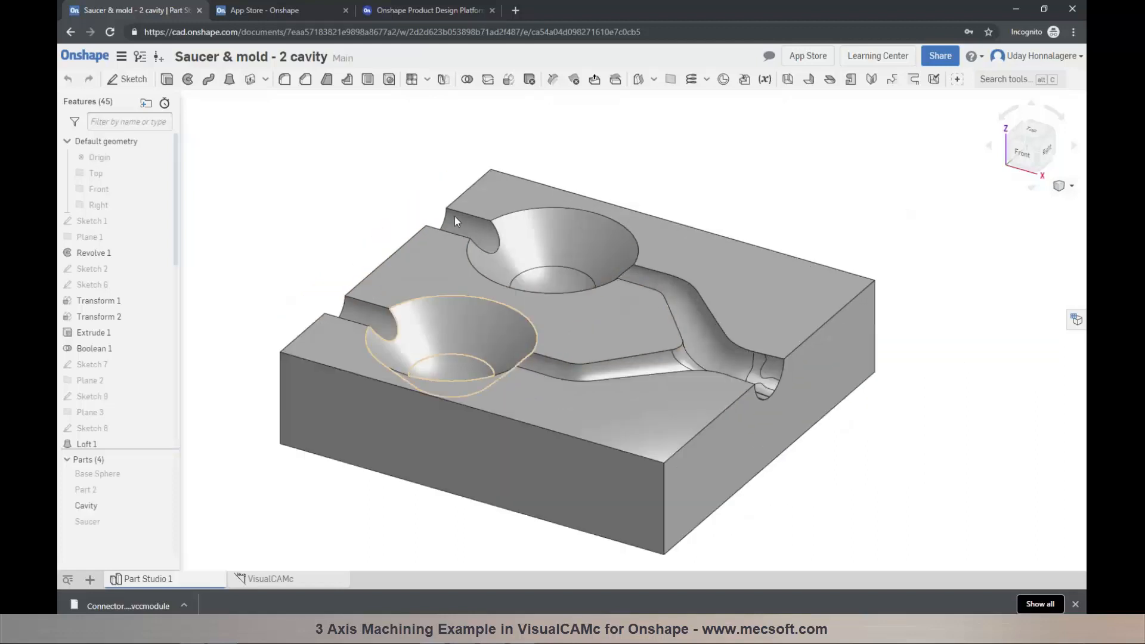
{"action": "mouse_move", "coordinate": [525, 342]}
{"action": "right_mouse_down"}
{"action": "mouse_move", "coordinate": [531, 357]}
{"action": "mouse_move", "coordinate": [563, 359]}
{"action": "mouse_move", "coordinate": [522, 340]}
{"action": "right_mouse_up"}
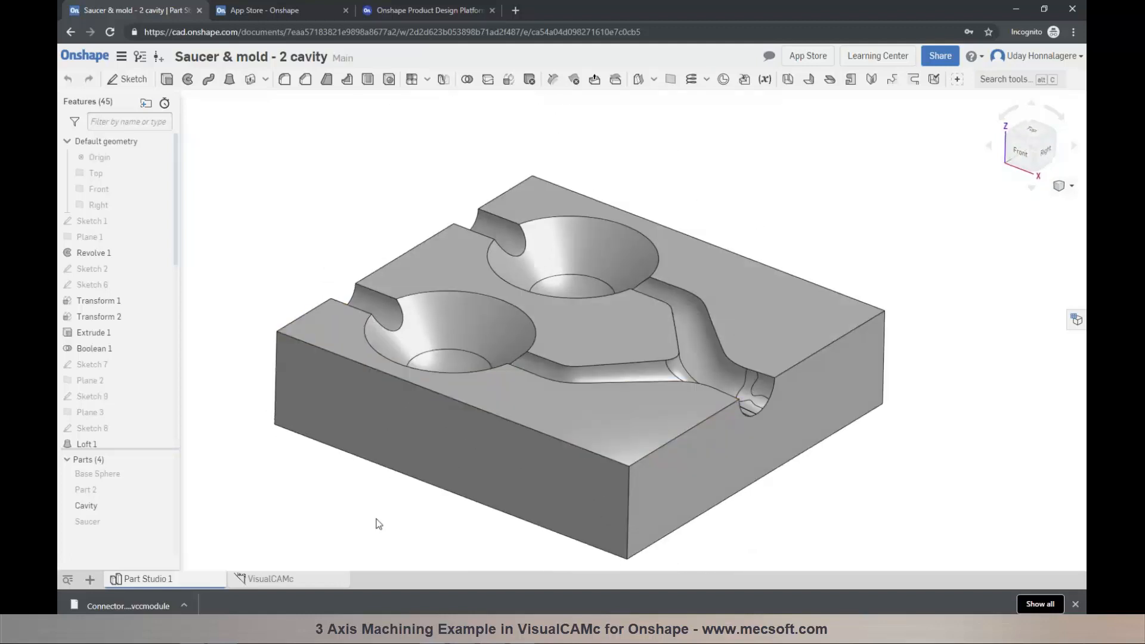
{"action": "left_click", "coordinate": [307, 581]}
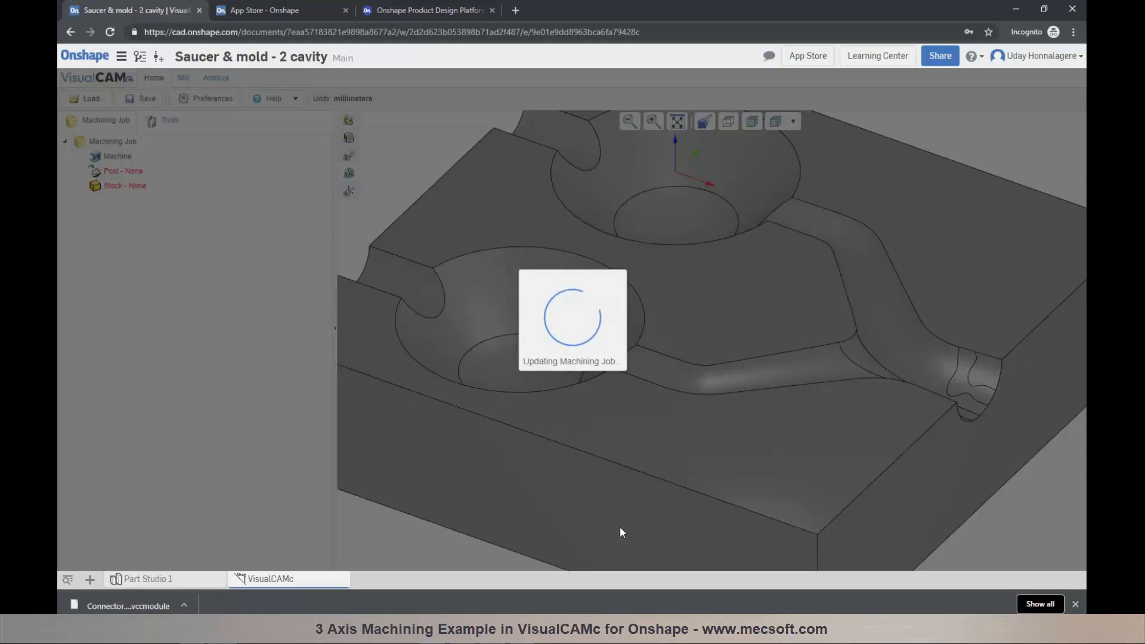
{"action": "scroll", "coordinate": [609, 313], "scroll_direction": "down", "scroll_amount": 5}
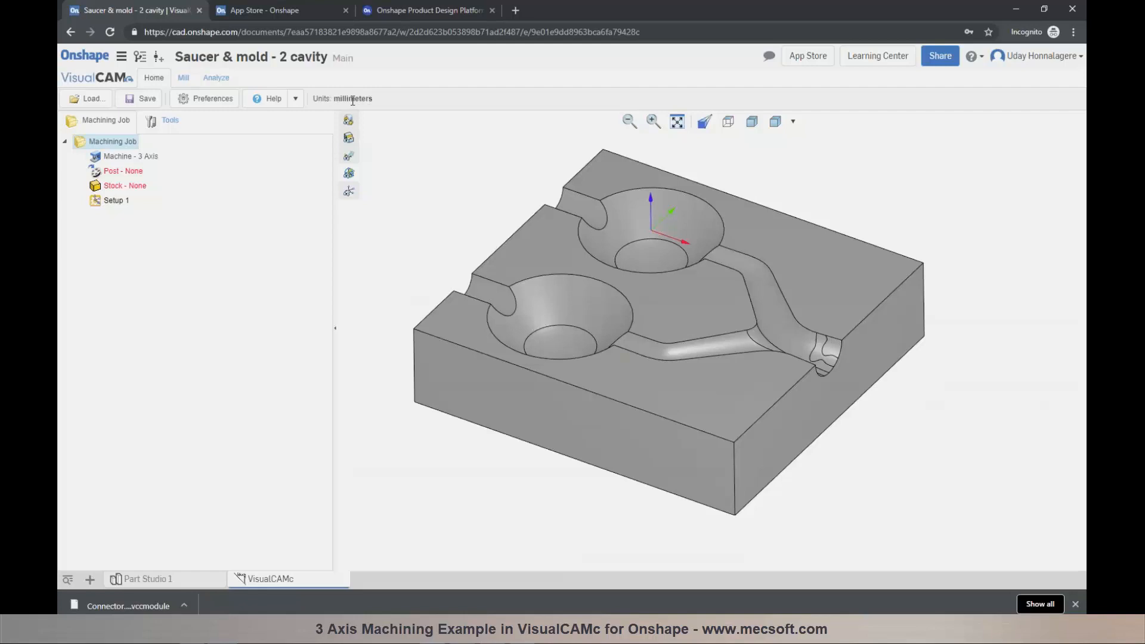
{"action": "left_click", "coordinate": [185, 79]}
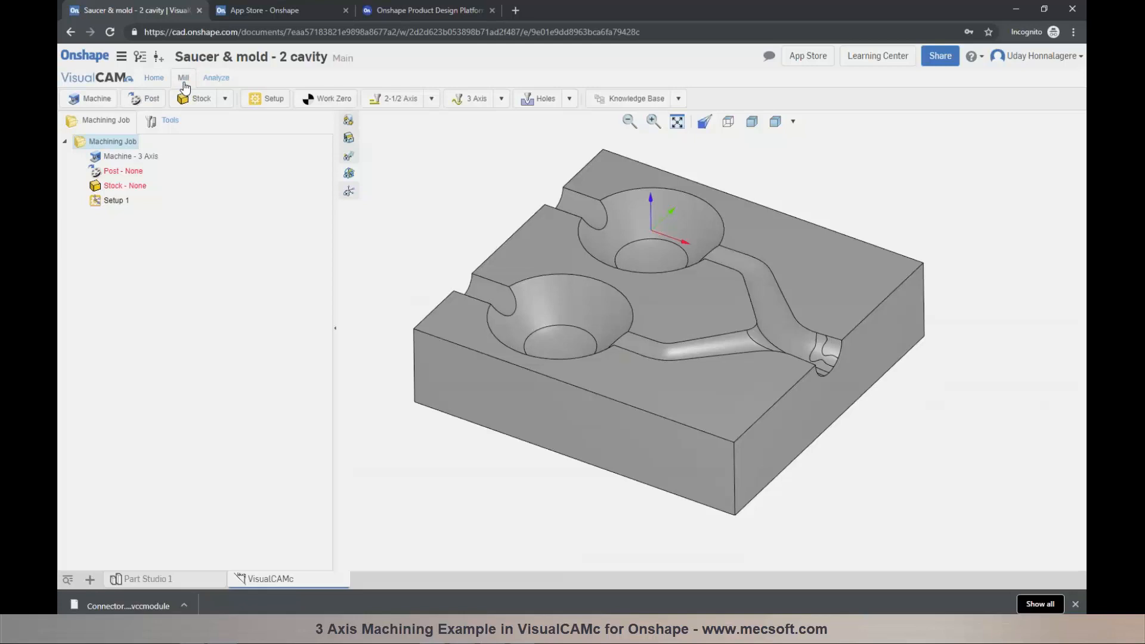
{"action": "left_click", "coordinate": [163, 121]}
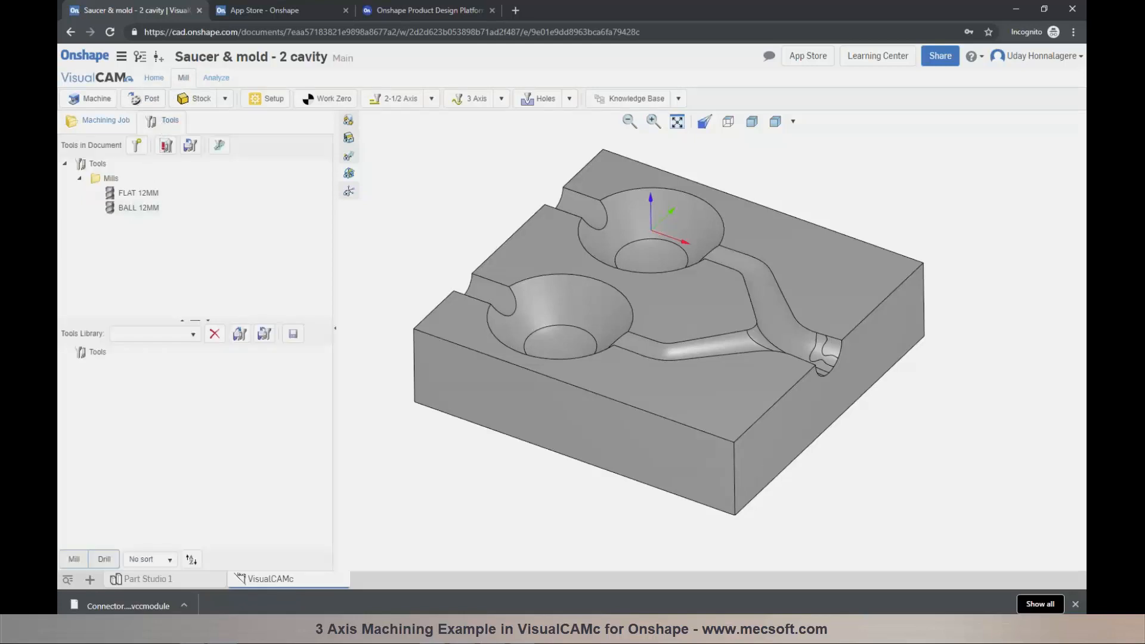
{"action": "left_click", "coordinate": [119, 126]}
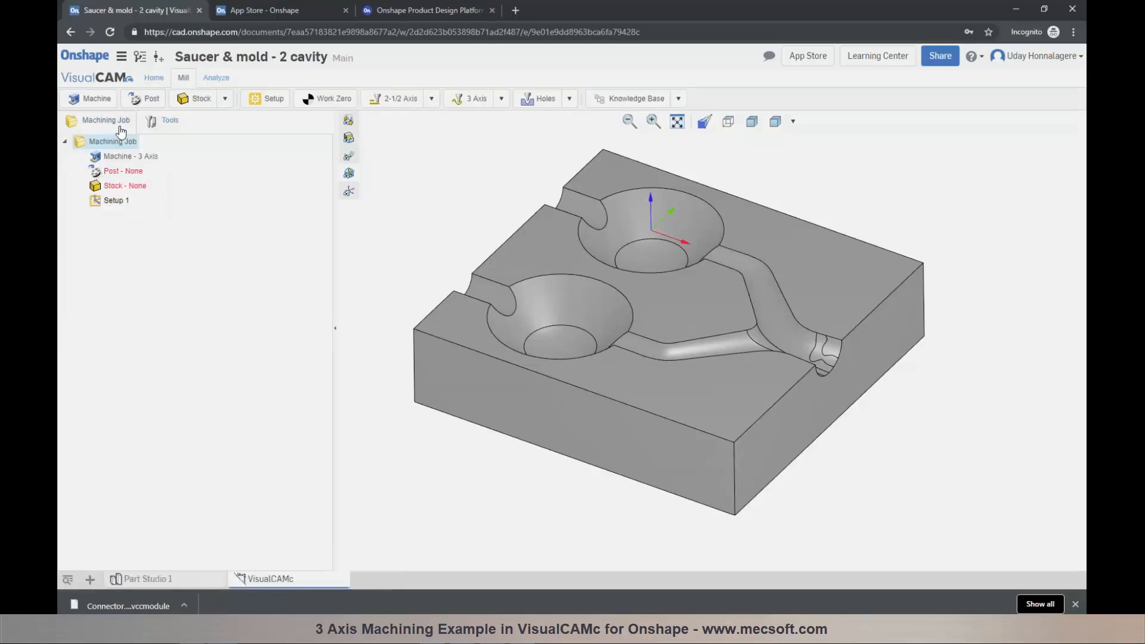
- Assign the default Haas post-processor to the machining job
{"action": "left_click", "coordinate": [143, 105]}
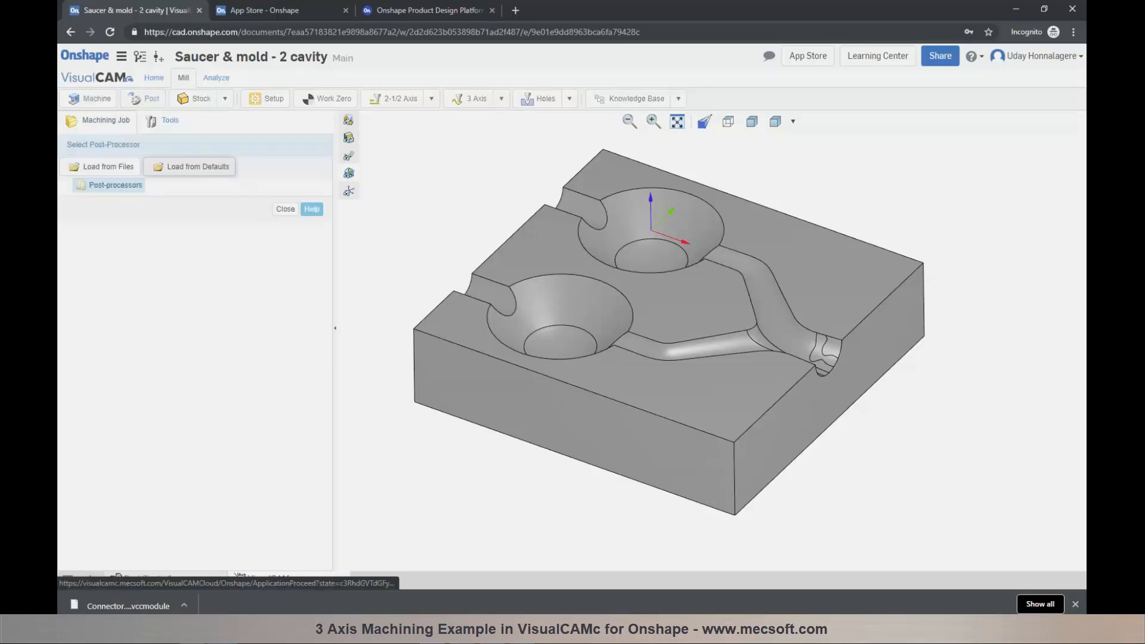
{"action": "left_click", "coordinate": [207, 173]}
{"action": "left_click", "coordinate": [610, 324]}
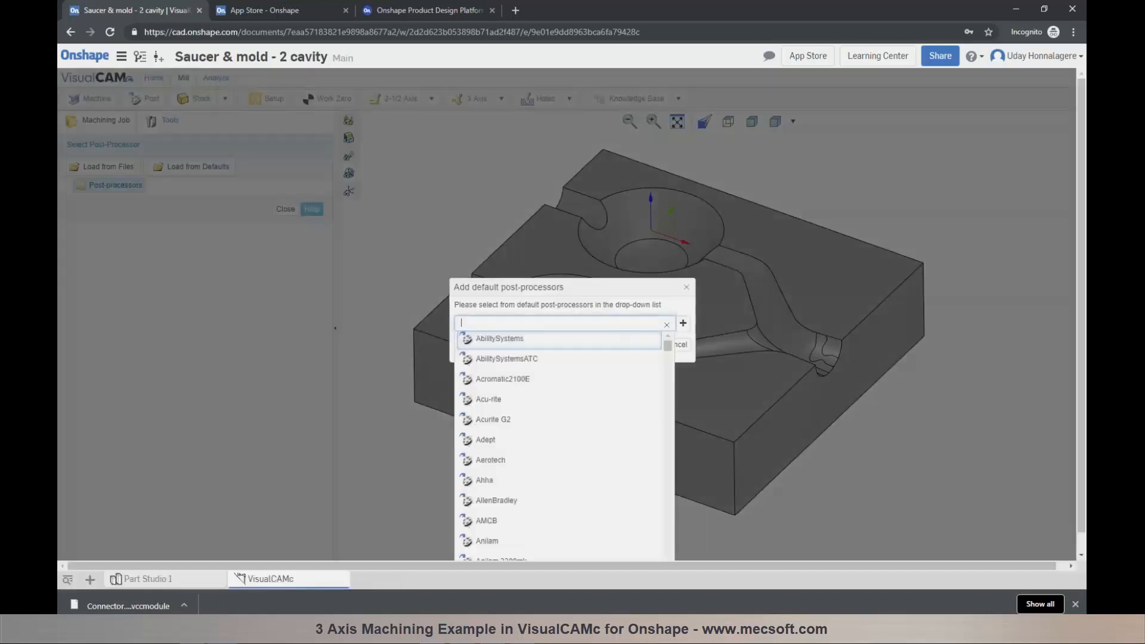
{"action": "type", "text": "hg"}
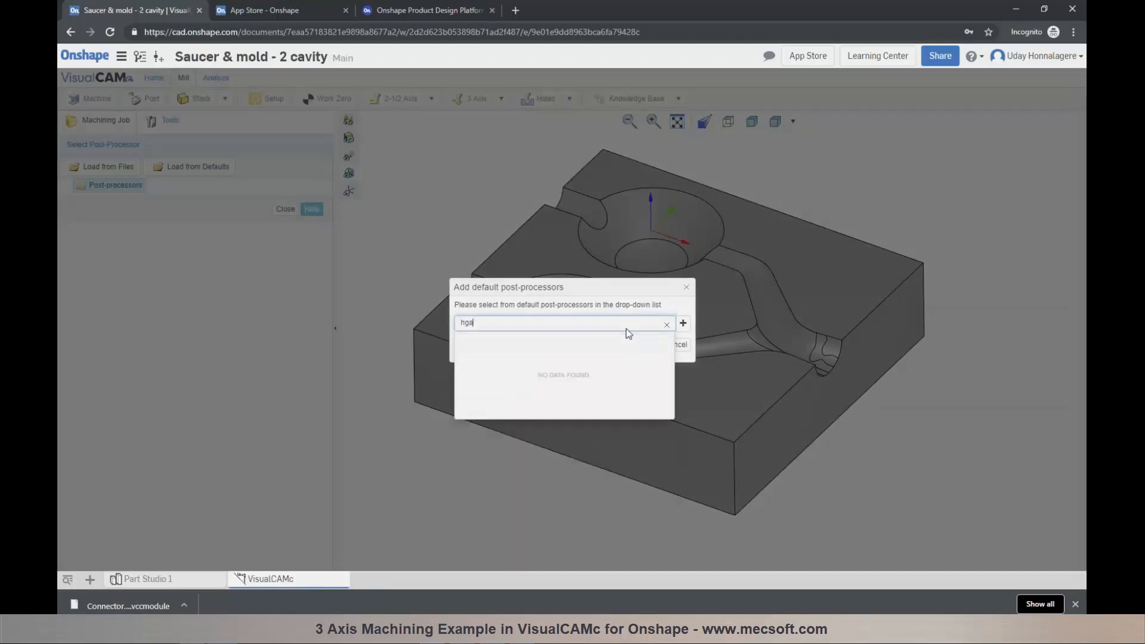
{"action": "key", "text": "BackSpace"}
{"action": "type", "text": "aa"}
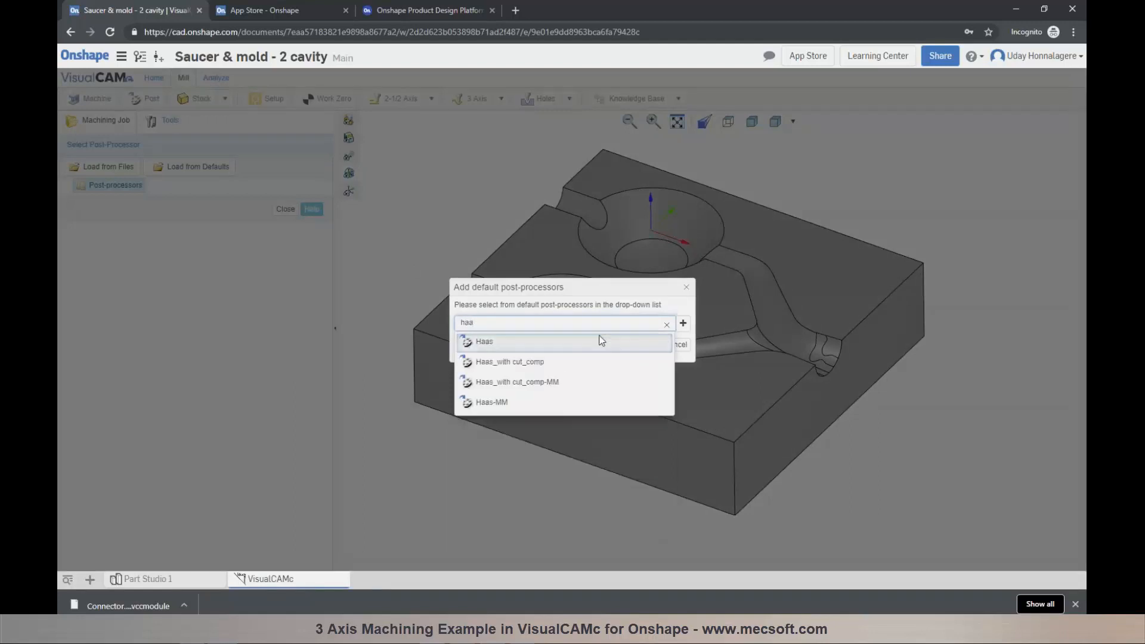
{"action": "left_click", "coordinate": [601, 343]}
{"action": "left_click", "coordinate": [648, 344]}
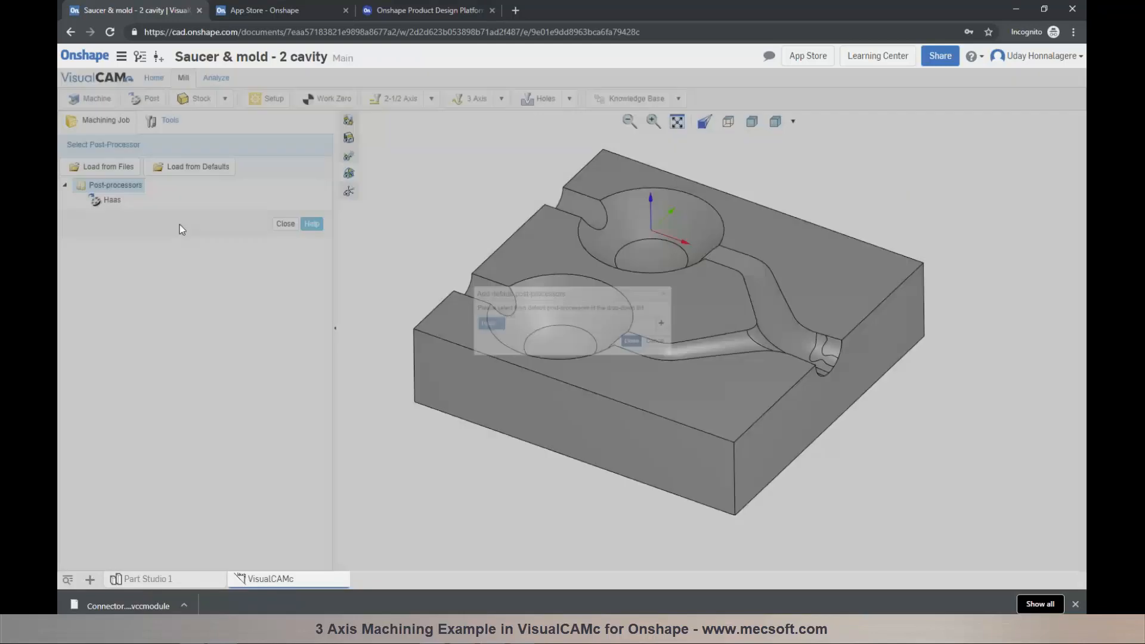
{"action": "left_click", "coordinate": [285, 224]}
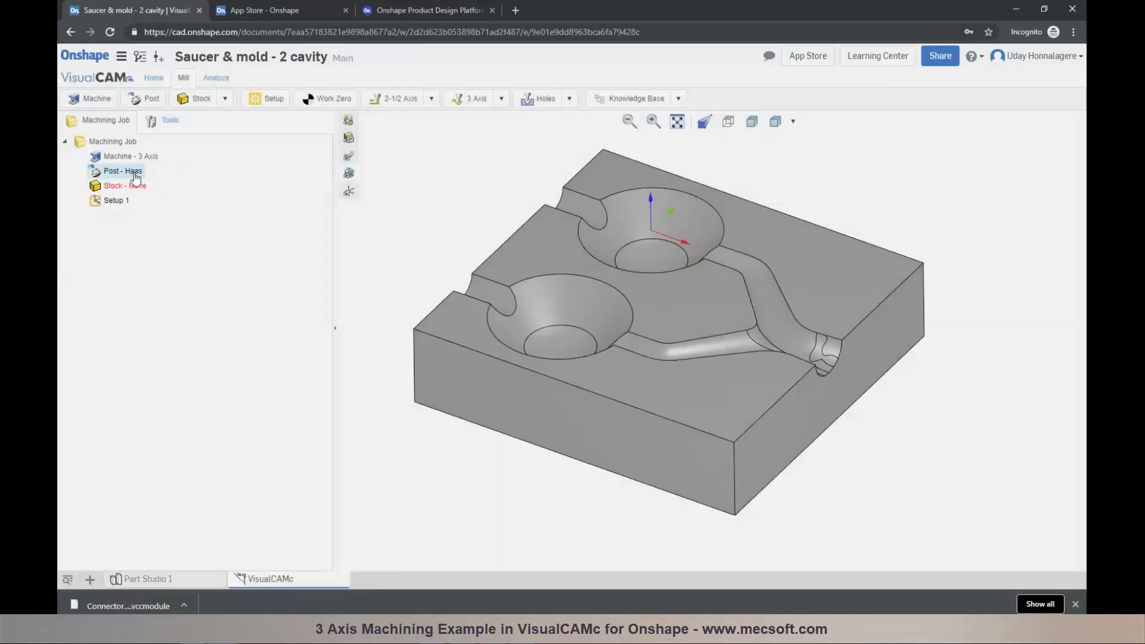
- Add a box stock at the model's bounding box, 218.2567 by 207.52 by 52 mm, positioned from the Bottom SW corner
{"action": "left_click", "coordinate": [225, 98]}
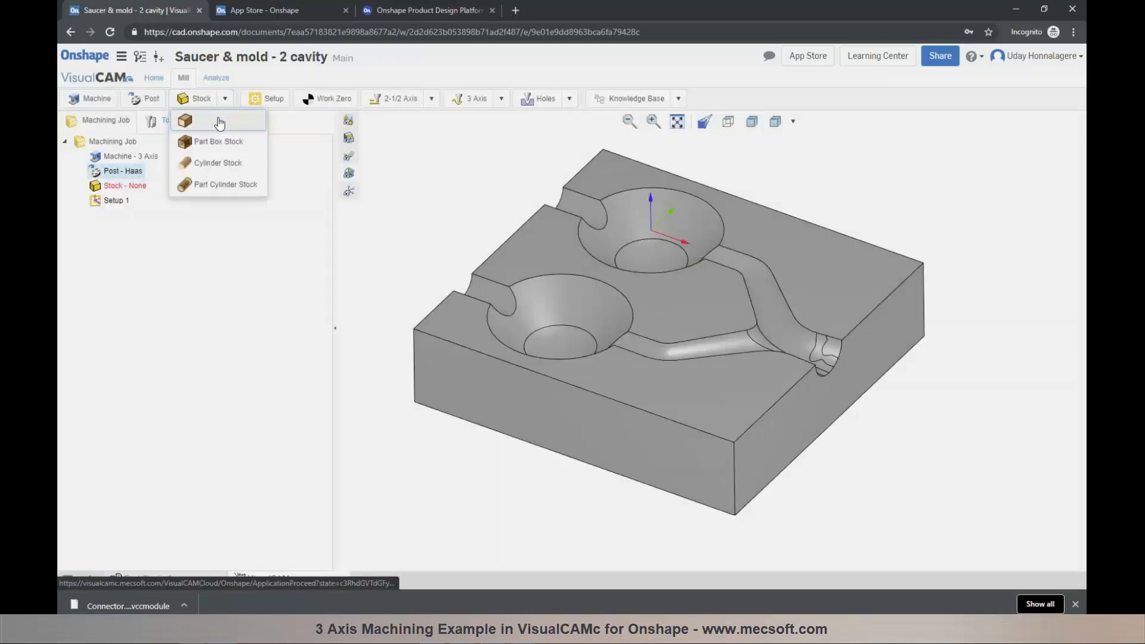
{"action": "left_click", "coordinate": [206, 118]}
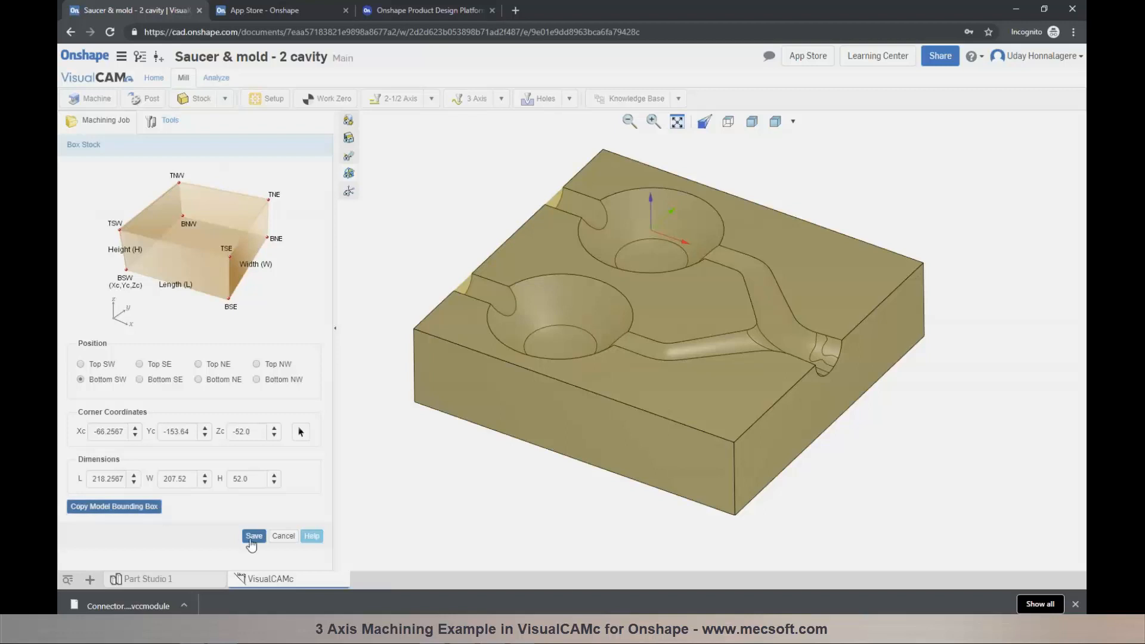
{"action": "left_click", "coordinate": [253, 536]}
- Set the work zero to the stock box's South West corner at Highest Z and output work offset 54
{"action": "left_click", "coordinate": [328, 99]}
{"action": "left_click", "coordinate": [107, 214]}
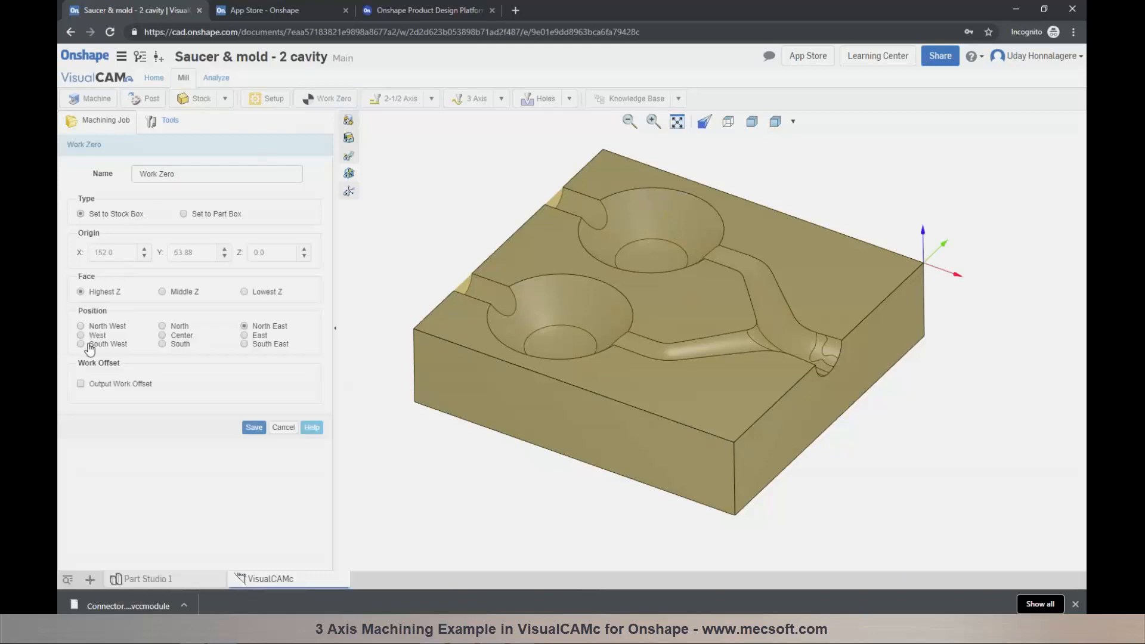
{"action": "left_click", "coordinate": [89, 345]}
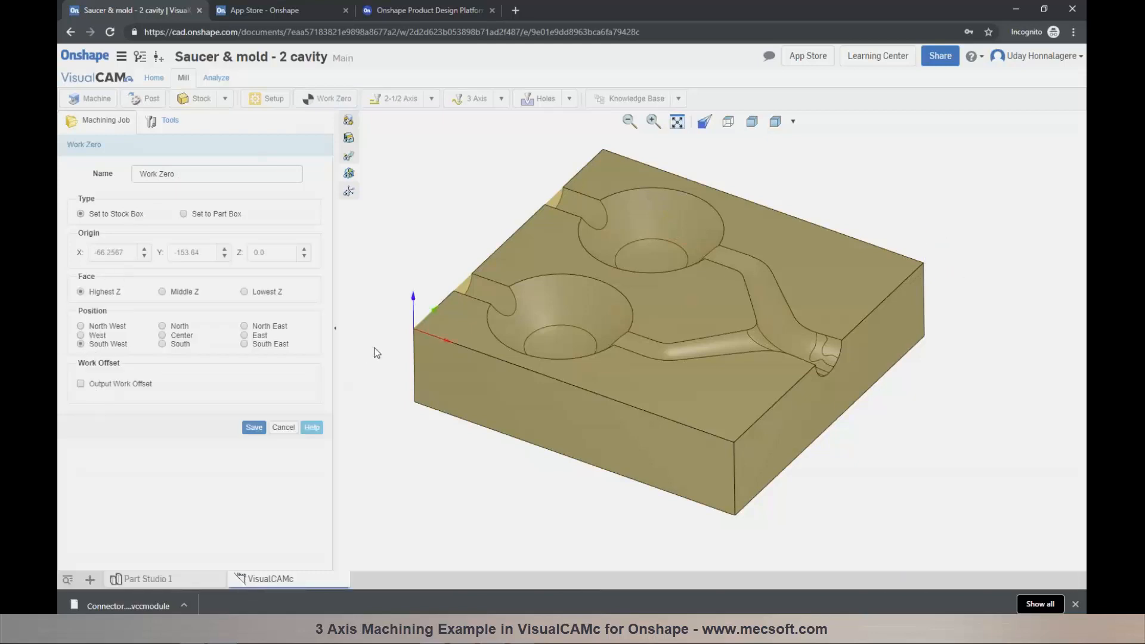
{"action": "left_click", "coordinate": [124, 388]}
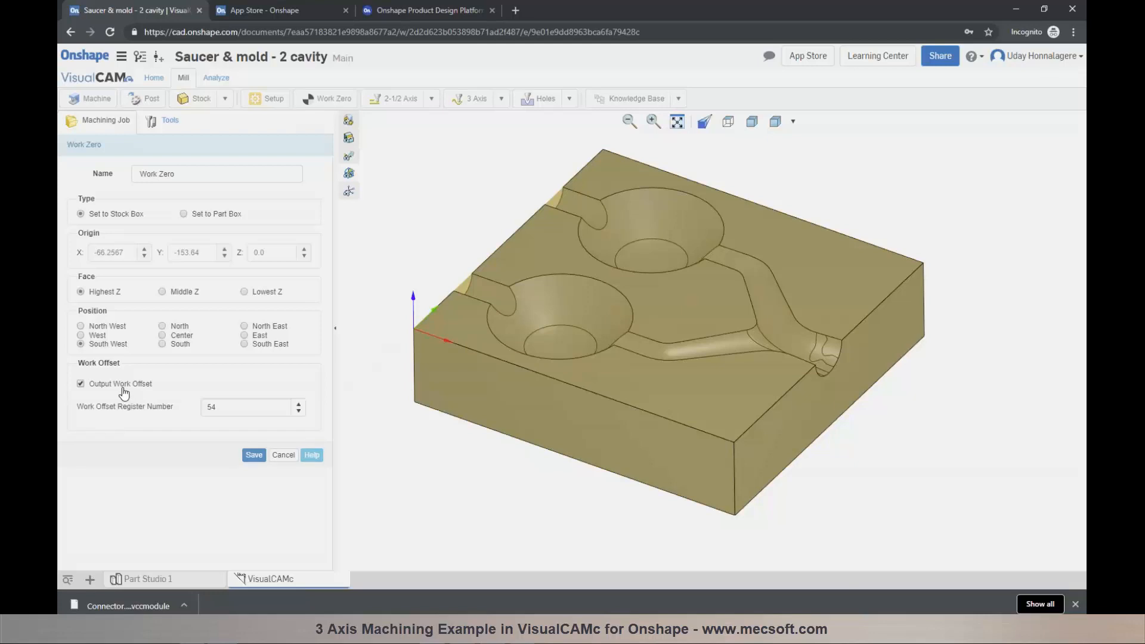
{"action": "left_click", "coordinate": [254, 456]}
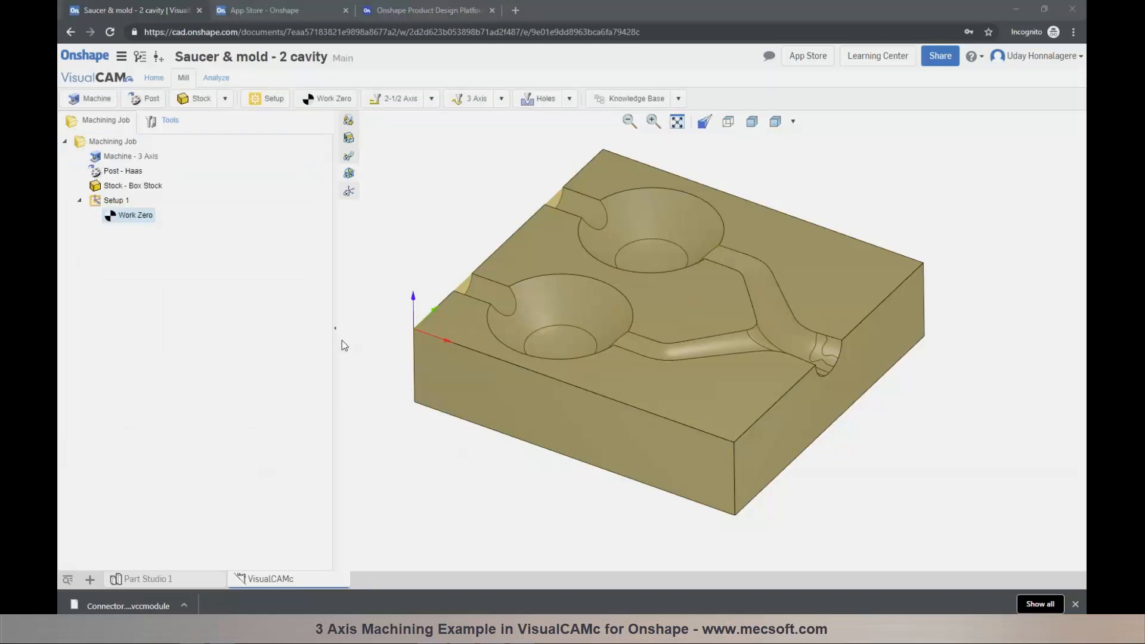
- Load the tool library file ToolsLibrary-MM-Webinar.csv
{"action": "left_click", "coordinate": [170, 120]}
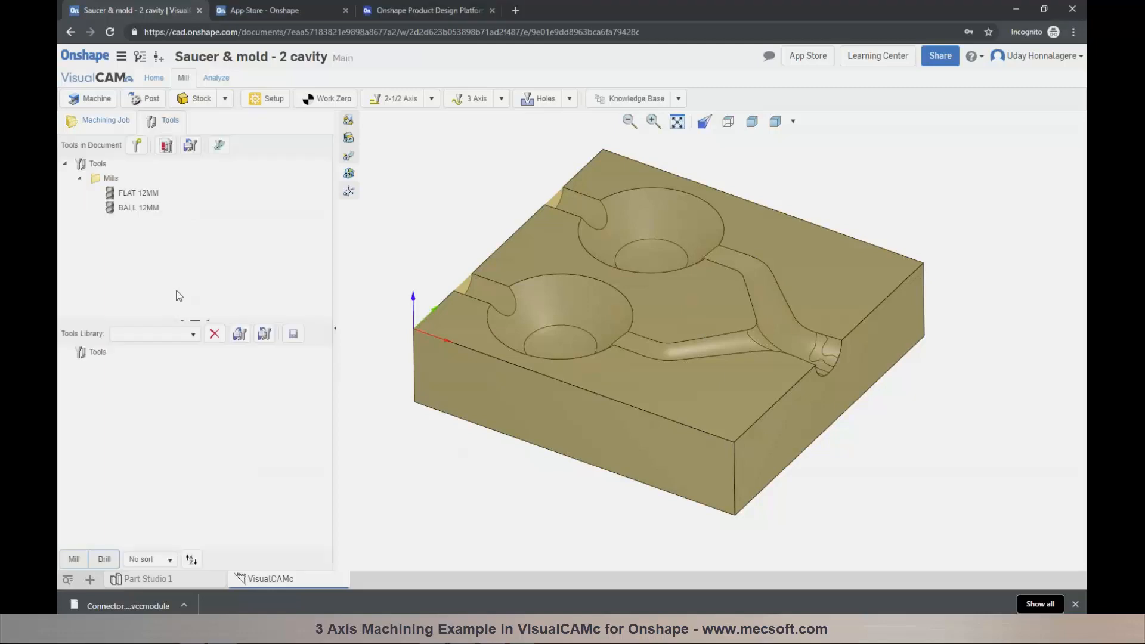
{"action": "left_click", "coordinate": [239, 336]}
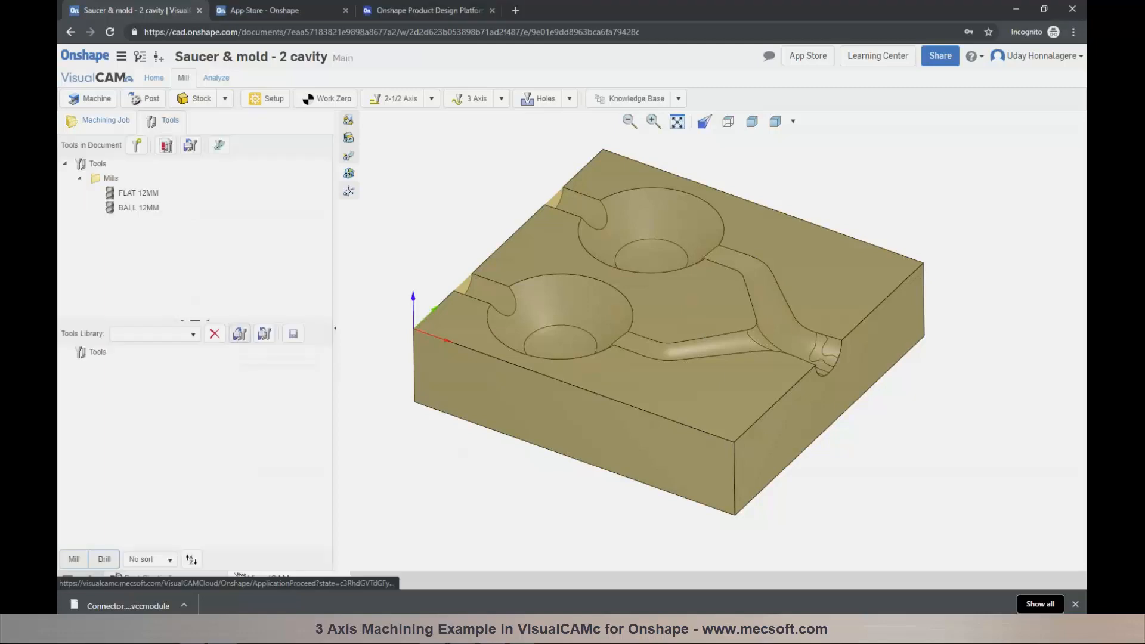
{"action": "left_click", "coordinate": [280, 98]}
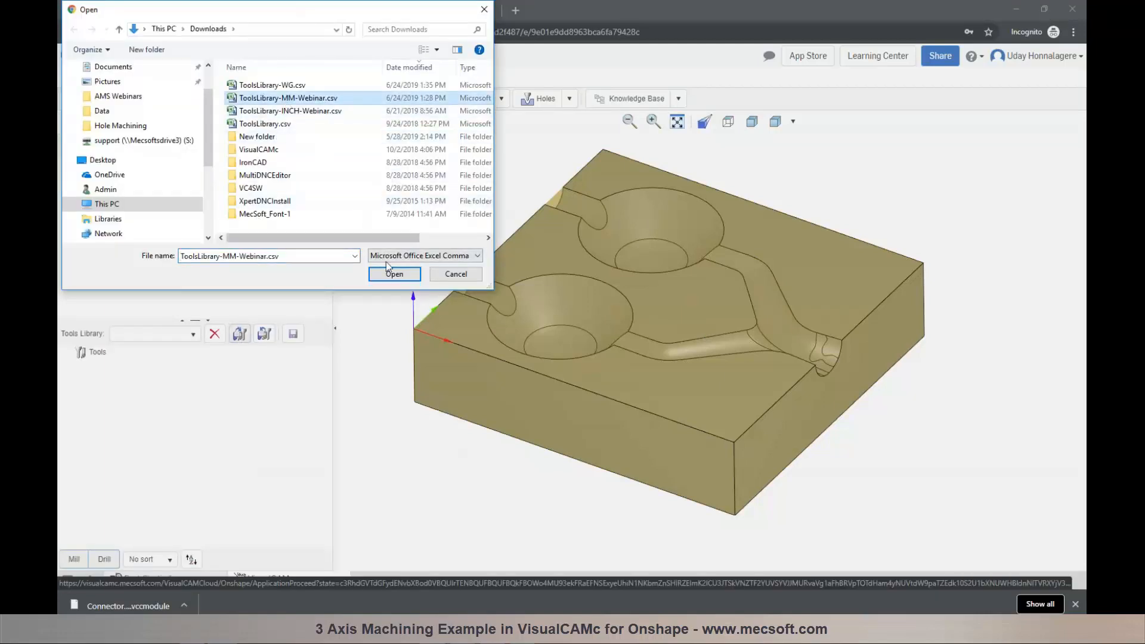
{"action": "left_click", "coordinate": [394, 273]}
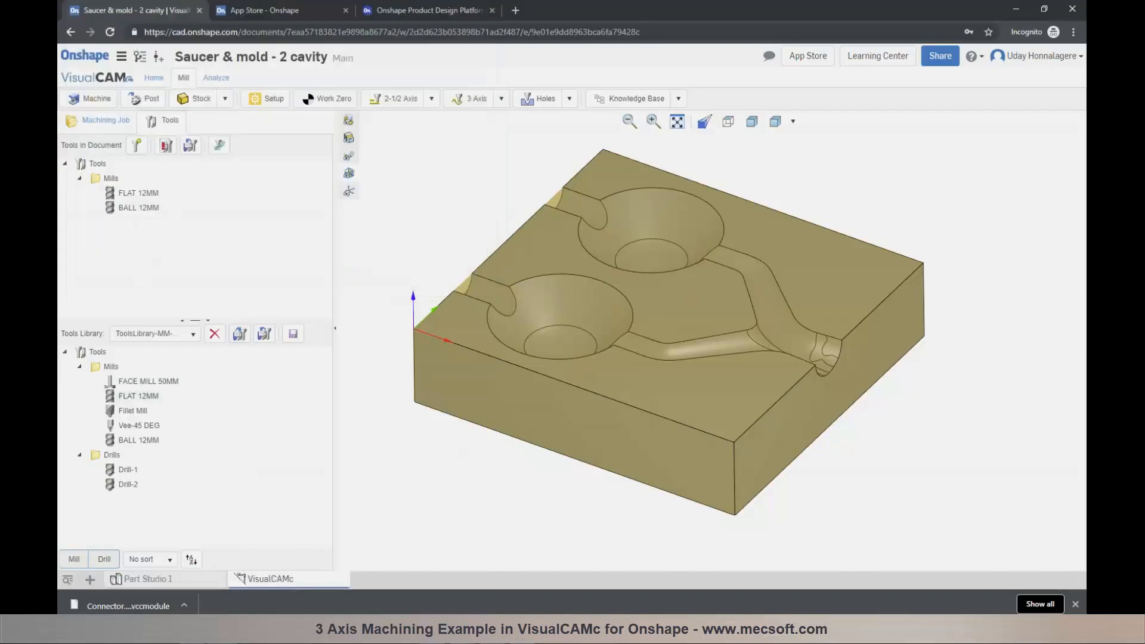
- Copy FACE MILL 50MM from the loaded library into the document's tools and return to the machining job
{"action": "mouse_move", "coordinate": [116, 397]}
{"action": "left_click_drag", "start_coordinate": [119, 382], "coordinate": [125, 224]}
{"action": "left_click", "coordinate": [102, 120]}
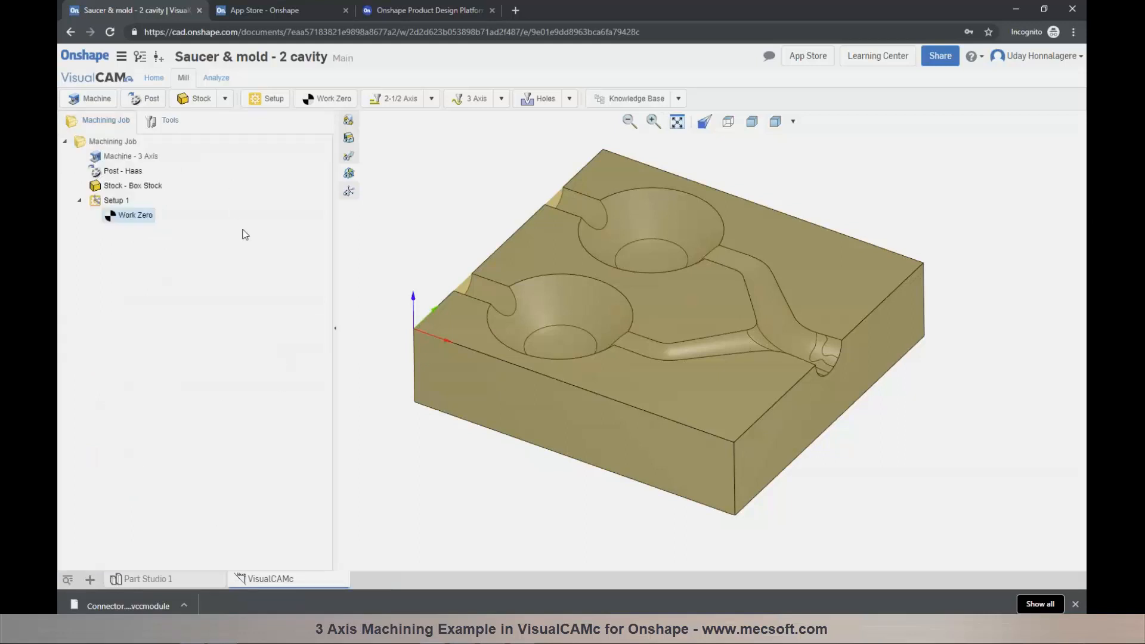
- Start a Z Level Roughing operation with the FLAT 12MM tool and review its feeds, speeds and clearance plane
{"action": "scroll", "coordinate": [585, 202], "scroll_direction": "up", "scroll_amount": 2}
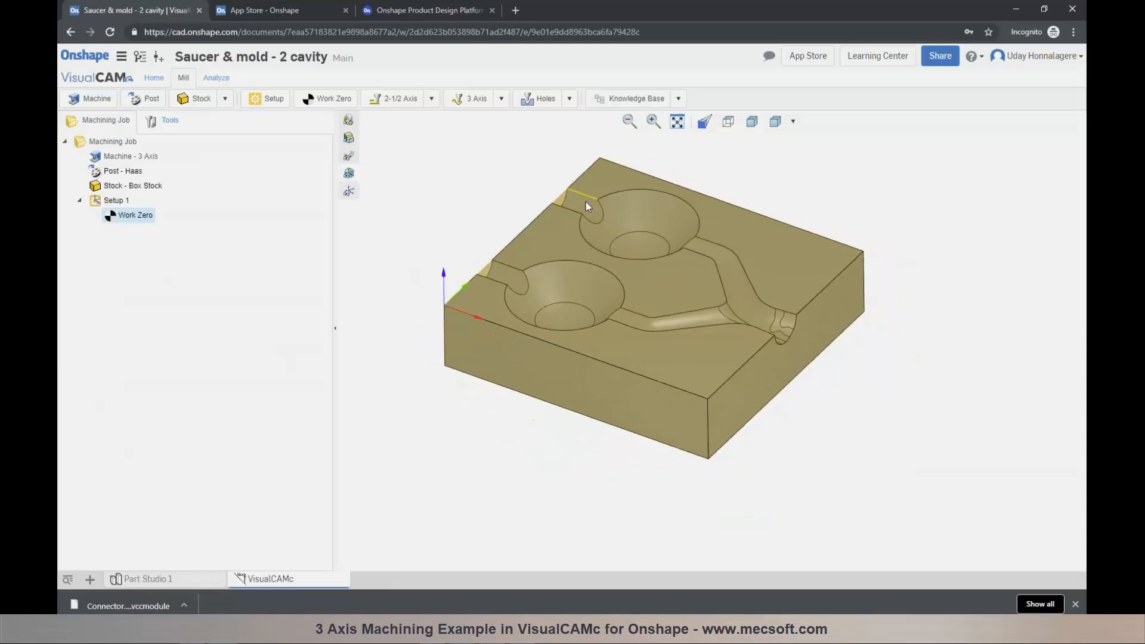
{"action": "left_click", "coordinate": [501, 98]}
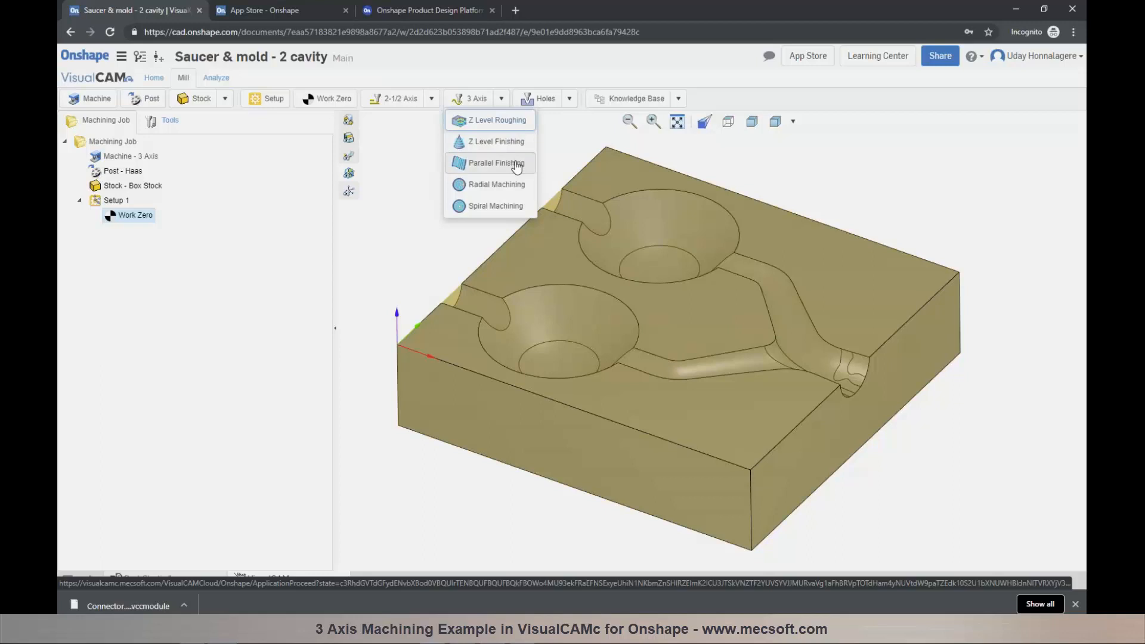
{"action": "left_click", "coordinate": [507, 123]}
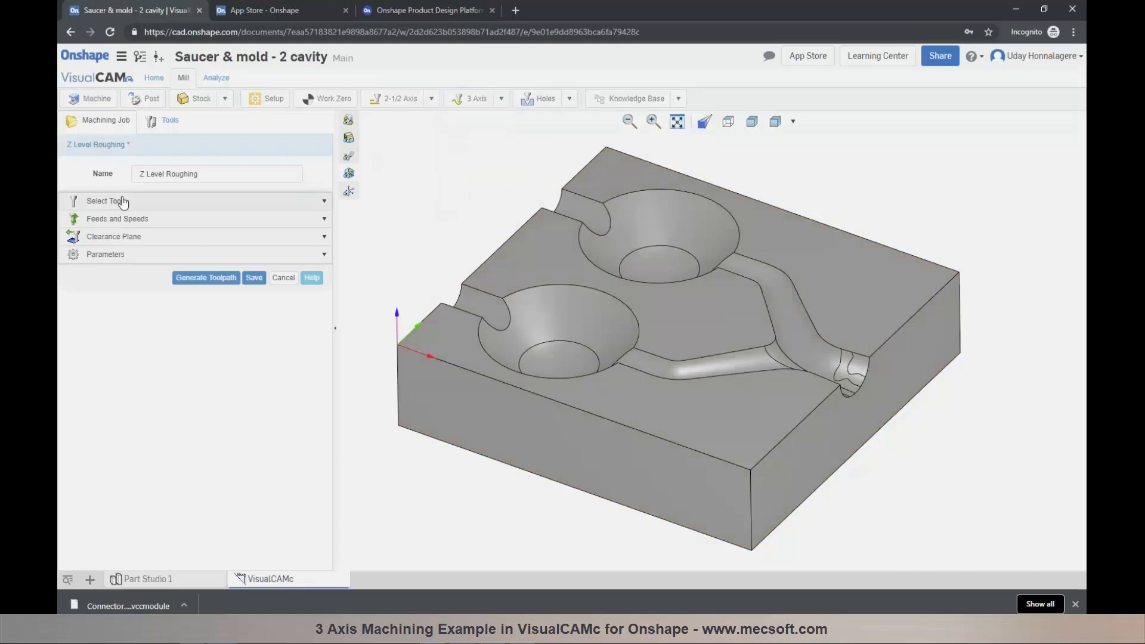
{"action": "left_click", "coordinate": [118, 200]}
{"action": "mouse_move", "coordinate": [149, 276]}
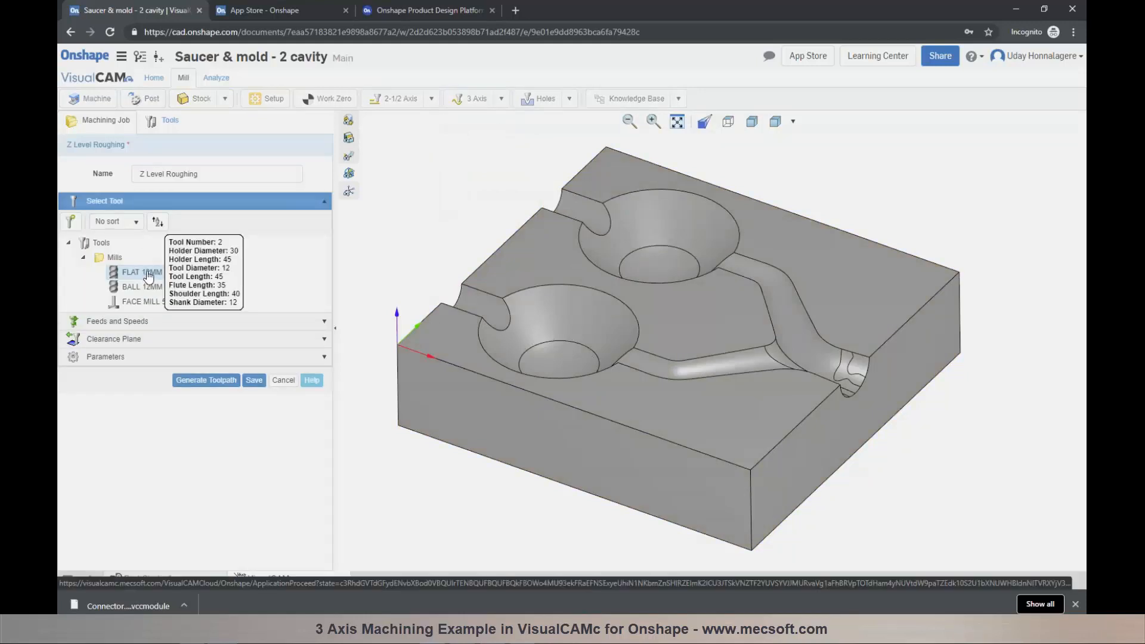
{"action": "left_click", "coordinate": [148, 323]}
{"action": "scroll", "coordinate": [145, 358], "scroll_direction": "down", "scroll_amount": 3}
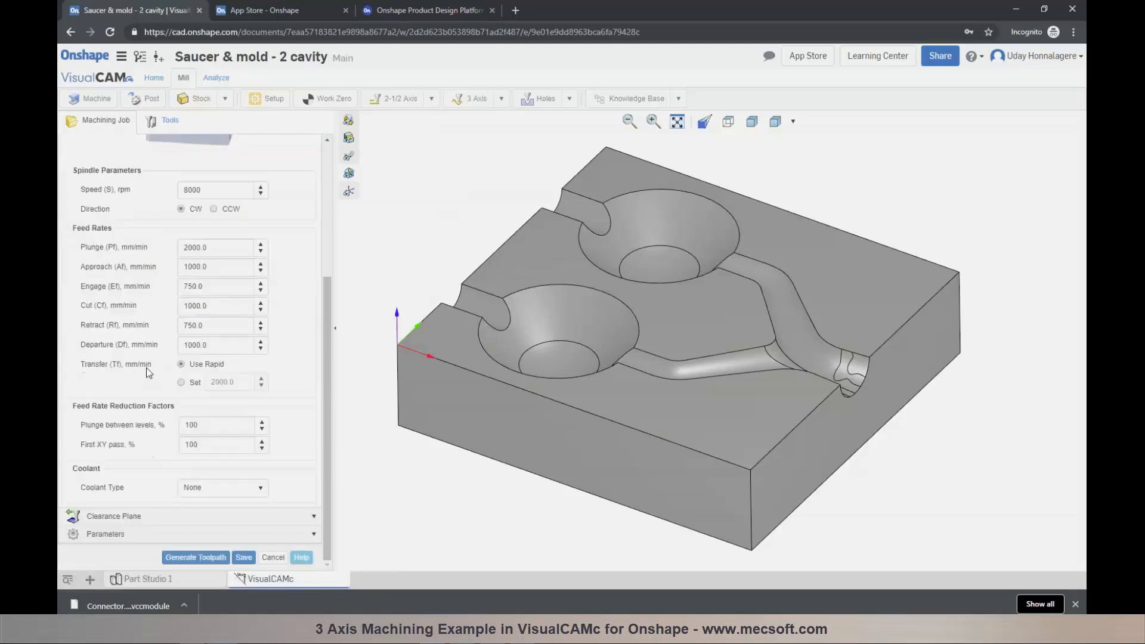
{"action": "left_click", "coordinate": [147, 520]}
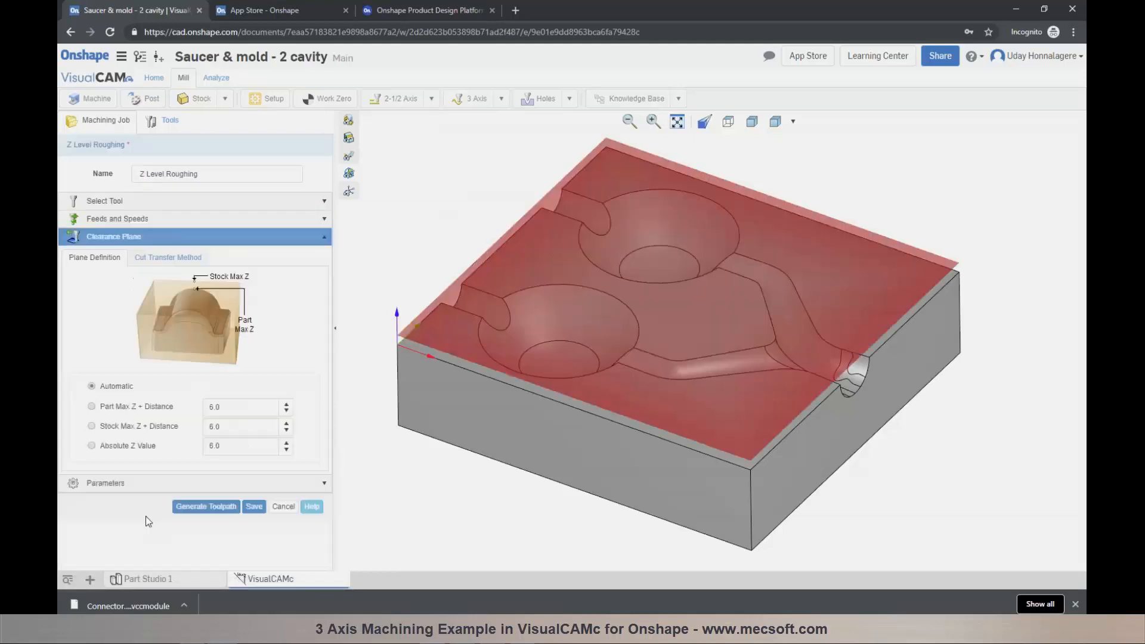
- Set the roughing operation's in tolerance and out tolerance to 0.05 and its stock allowance to 0.2
{"action": "left_click", "coordinate": [149, 486]}
{"action": "left_click", "coordinate": [182, 312]}
{"action": "key", "text": "ctrl+a"}
{"action": "type", "text": "0"}
{"action": "key", "text": "Tab"}
{"action": "key", "text": "ctrl+a"}
{"action": "type", "text": "0.05"}
{"action": "key", "text": "Tab"}
{"action": "key", "text": "ctrl+a"}
{"action": "type", "text": "0"}
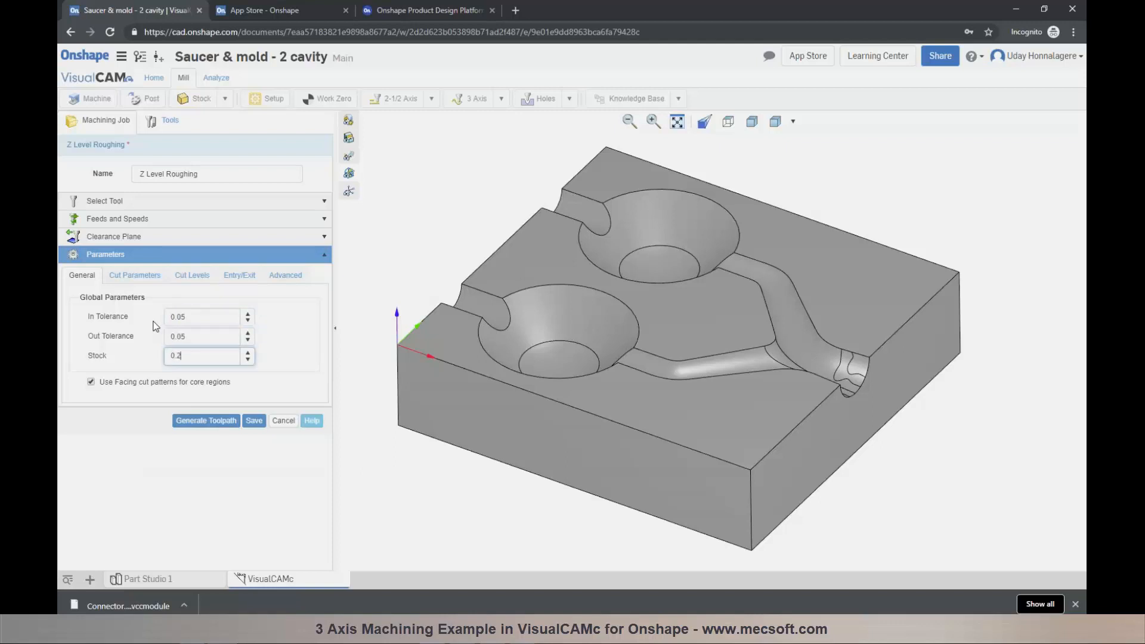
{"action": "type", "text": ".2"}
- Review the roughing cut patterns and set the stepdown to 30% of the tool diameter
{"action": "left_click", "coordinate": [136, 276]}
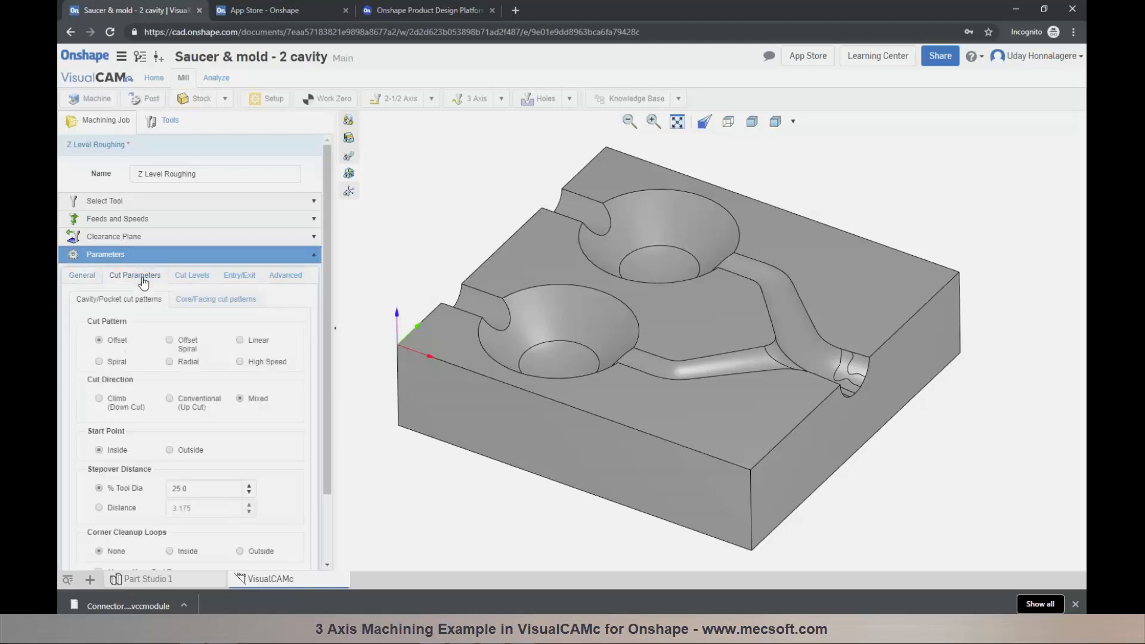
{"action": "scroll", "coordinate": [162, 349], "scroll_direction": "down", "scroll_amount": 3}
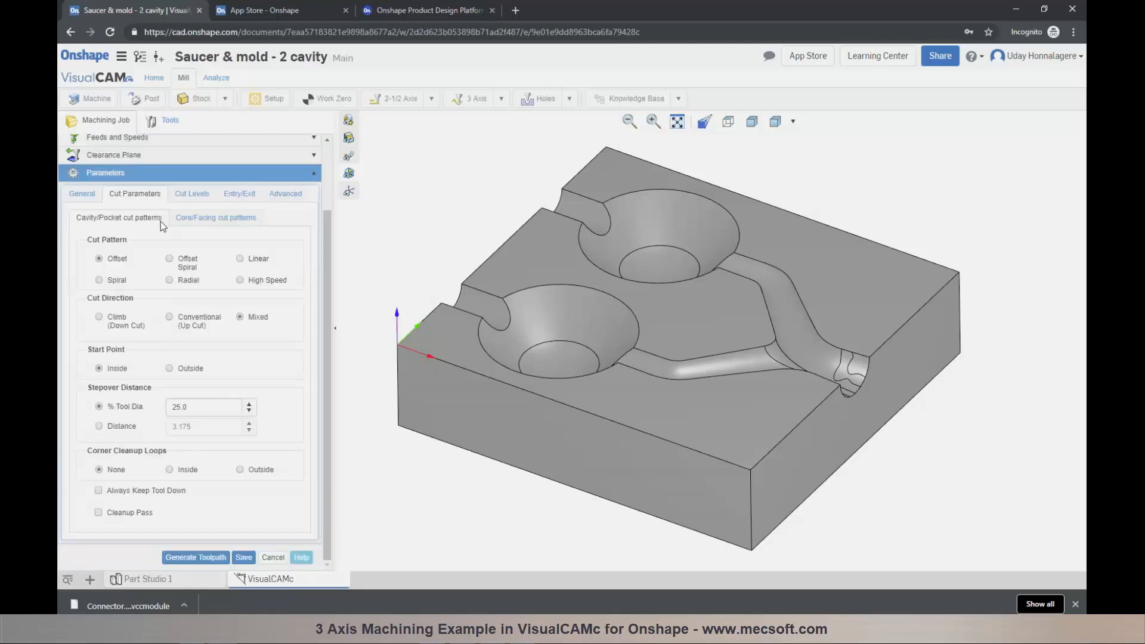
{"action": "left_click", "coordinate": [179, 221]}
{"action": "left_click", "coordinate": [188, 279]}
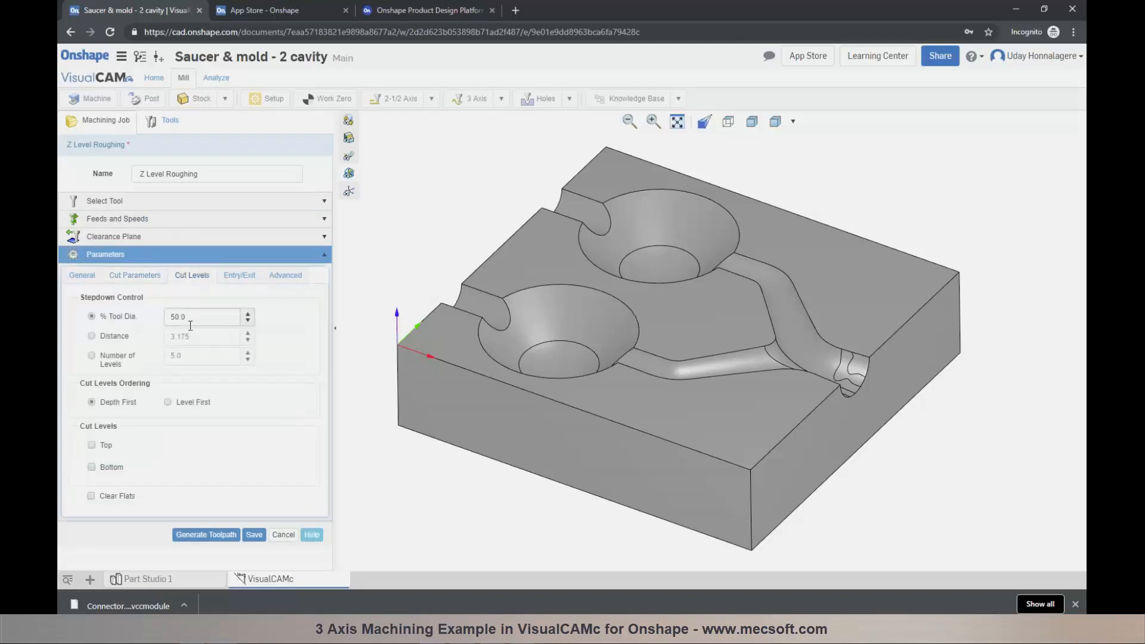
{"action": "double_click", "coordinate": [190, 319]}
{"action": "type", "text": "30"}
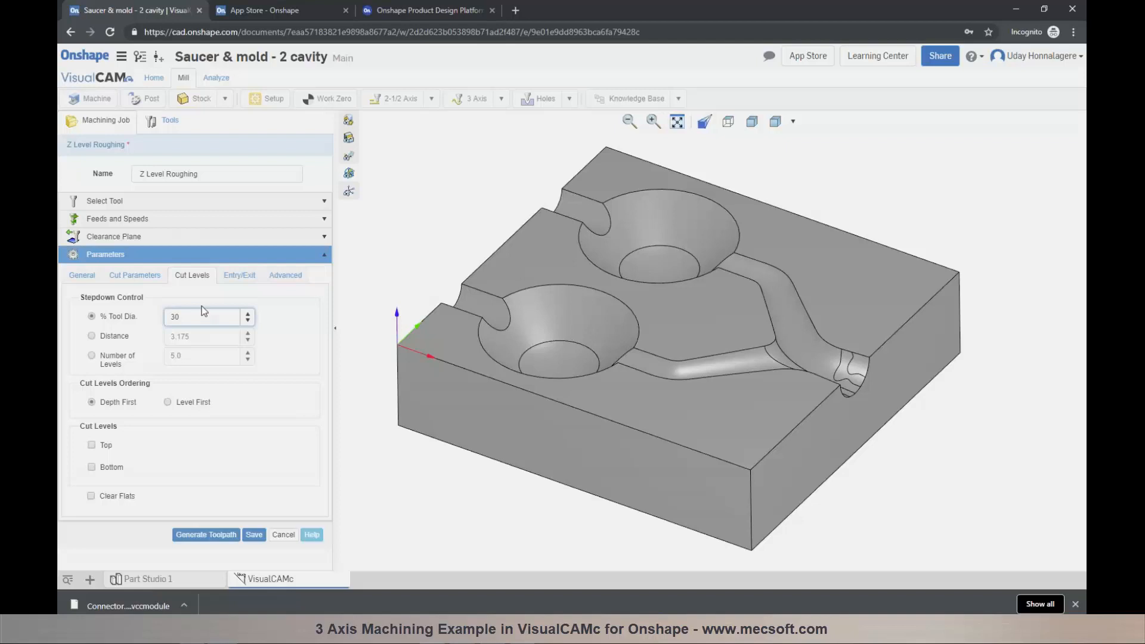
- Set the roughing operation's entry motion to an engage-in-material height of 1 and an engage-in-air distance of 12
{"action": "left_click", "coordinate": [236, 276]}
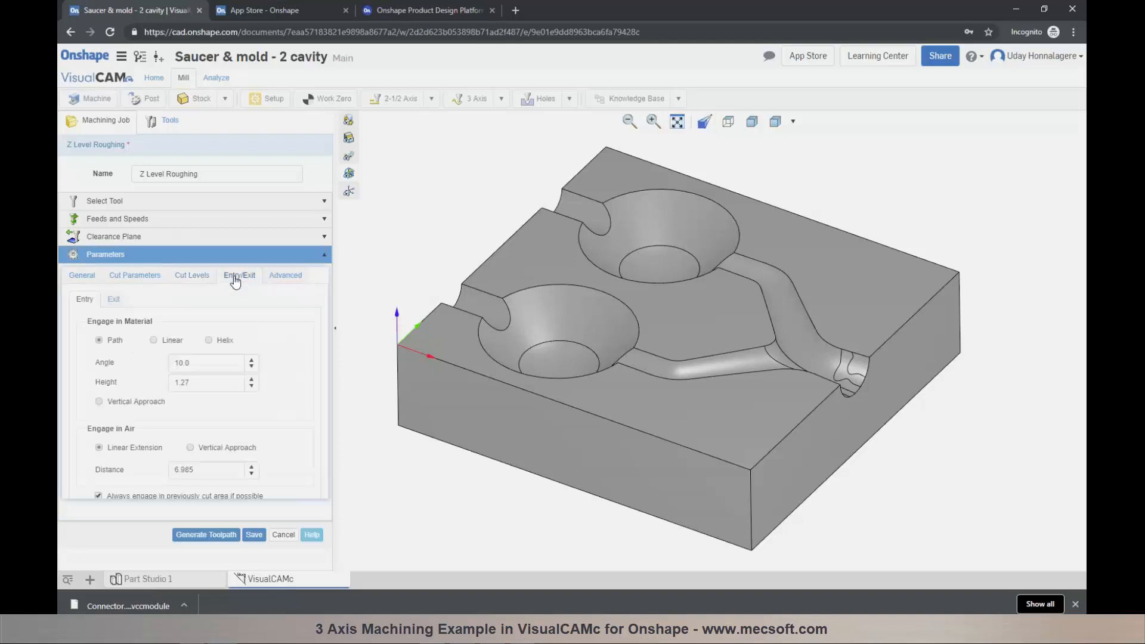
{"action": "left_click_drag", "start_coordinate": [205, 381], "coordinate": [161, 385]}
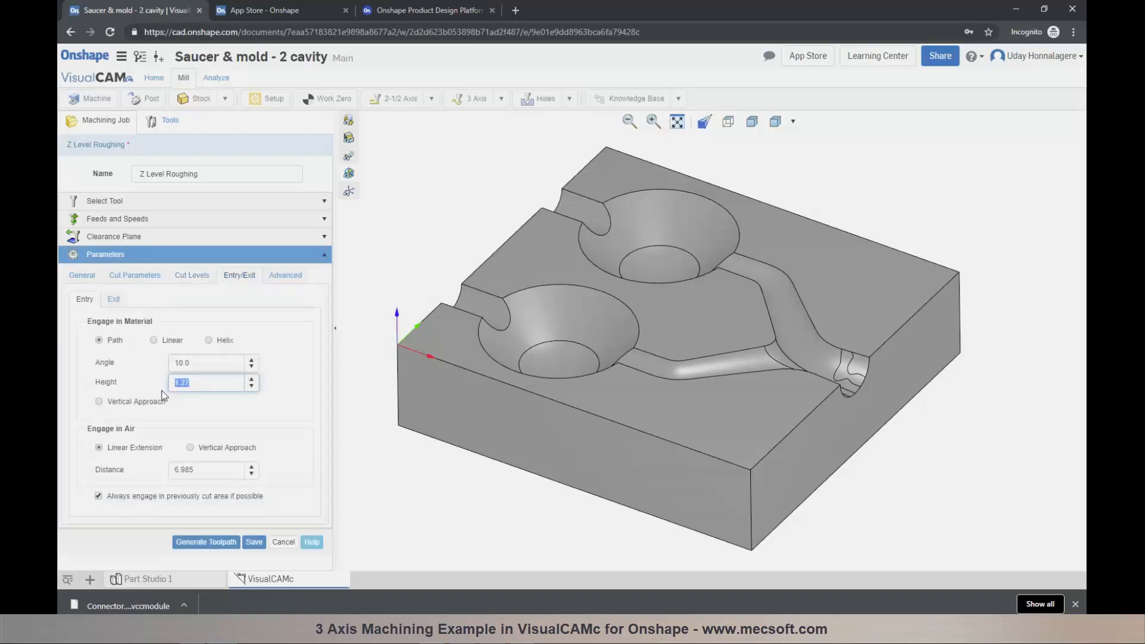
{"action": "left_click_drag", "start_coordinate": [206, 469], "coordinate": [155, 476]}
{"action": "type", "text": "12"}
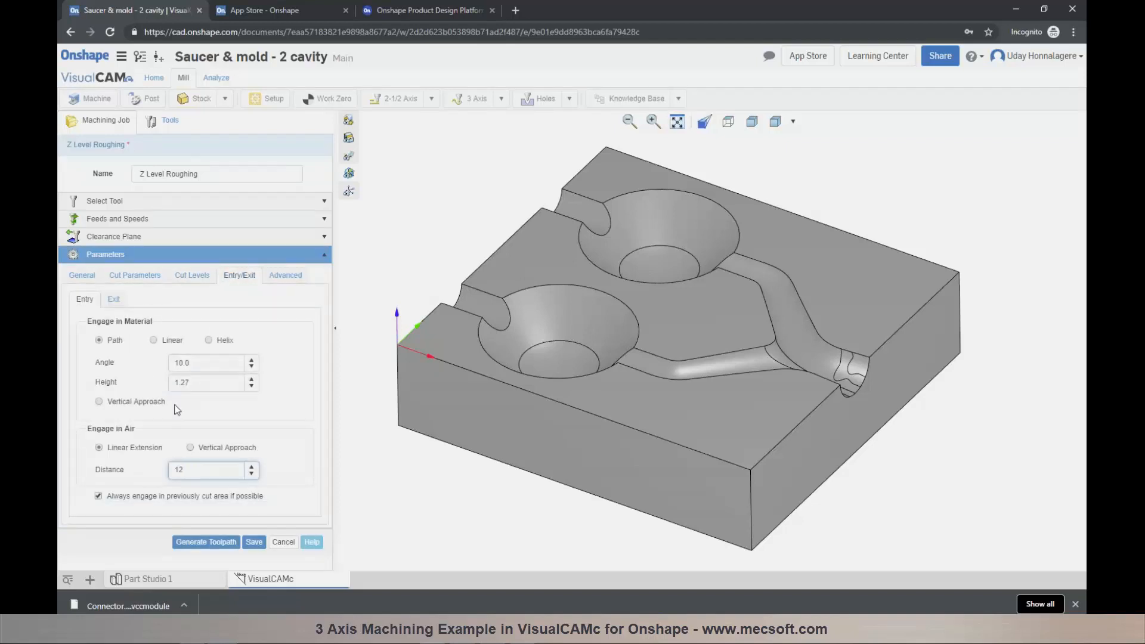
{"action": "left_click_drag", "start_coordinate": [188, 383], "coordinate": [160, 389]}
{"action": "type", "text": "1"}
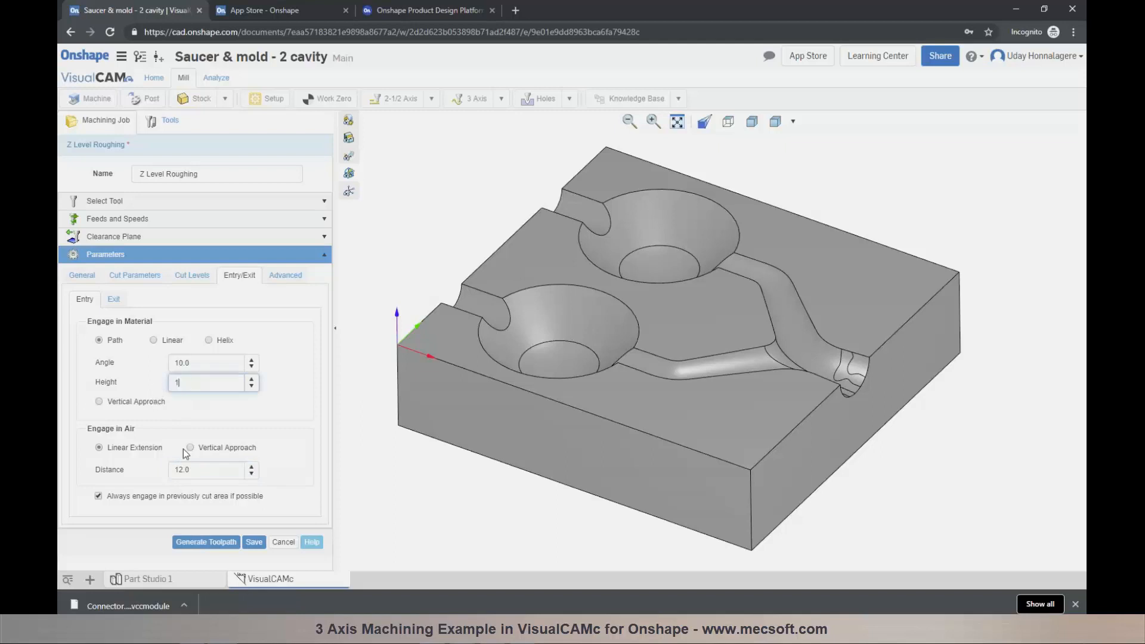
{"action": "left_click_drag", "start_coordinate": [214, 471], "coordinate": [168, 475]}
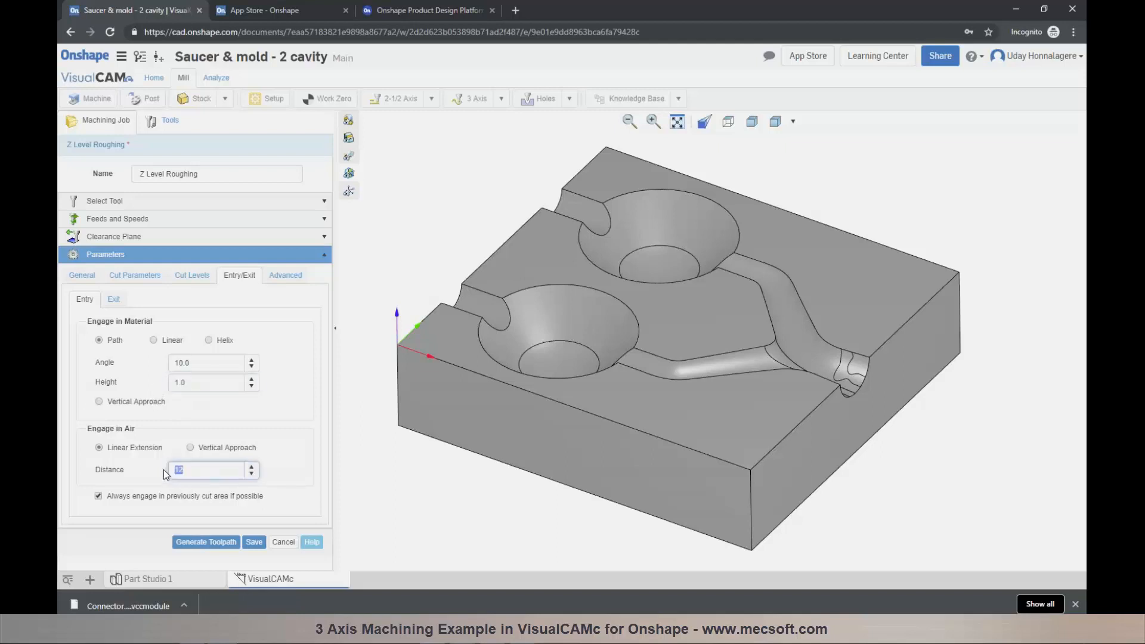
- Review the advanced roughing options, generate the Z Level Roughing toolpath and save the operation
{"action": "left_click", "coordinate": [281, 278]}
{"action": "left_click", "coordinate": [204, 475]}
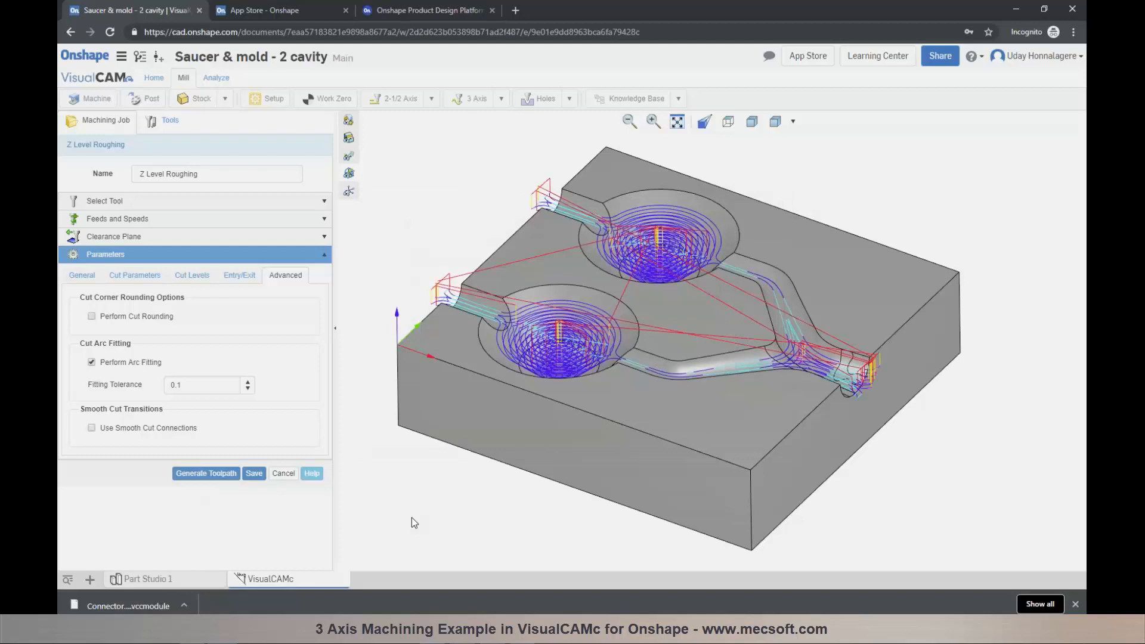
{"action": "left_click", "coordinate": [254, 473]}
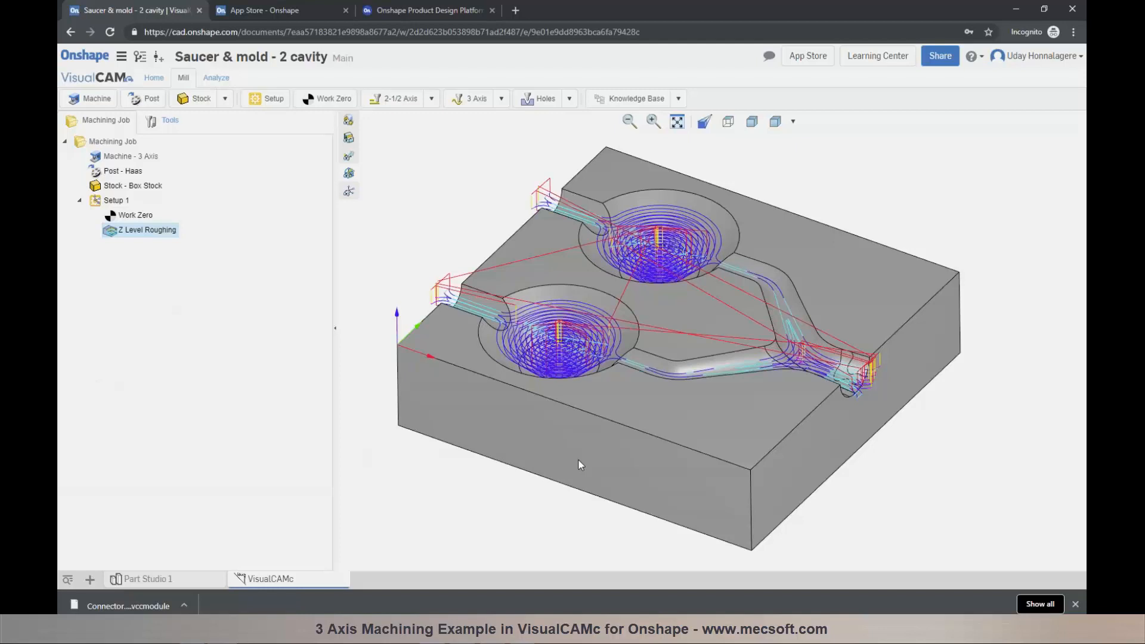
{"action": "right_click_drag", "start_coordinate": [784, 253], "coordinate": [784, 251]}
{"action": "scroll", "coordinate": [765, 226], "scroll_direction": "down", "scroll_amount": 1}
{"action": "scroll", "coordinate": [765, 227], "scroll_direction": "up", "scroll_amount": 1}
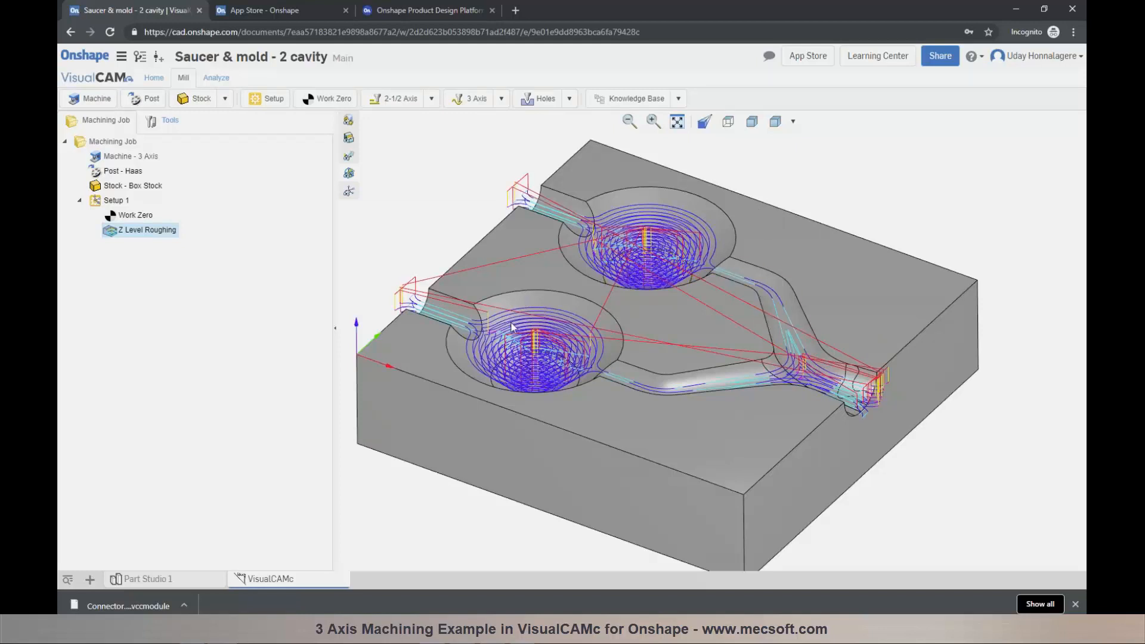
{"action": "scroll", "coordinate": [488, 307], "scroll_direction": "up", "scroll_amount": 1}
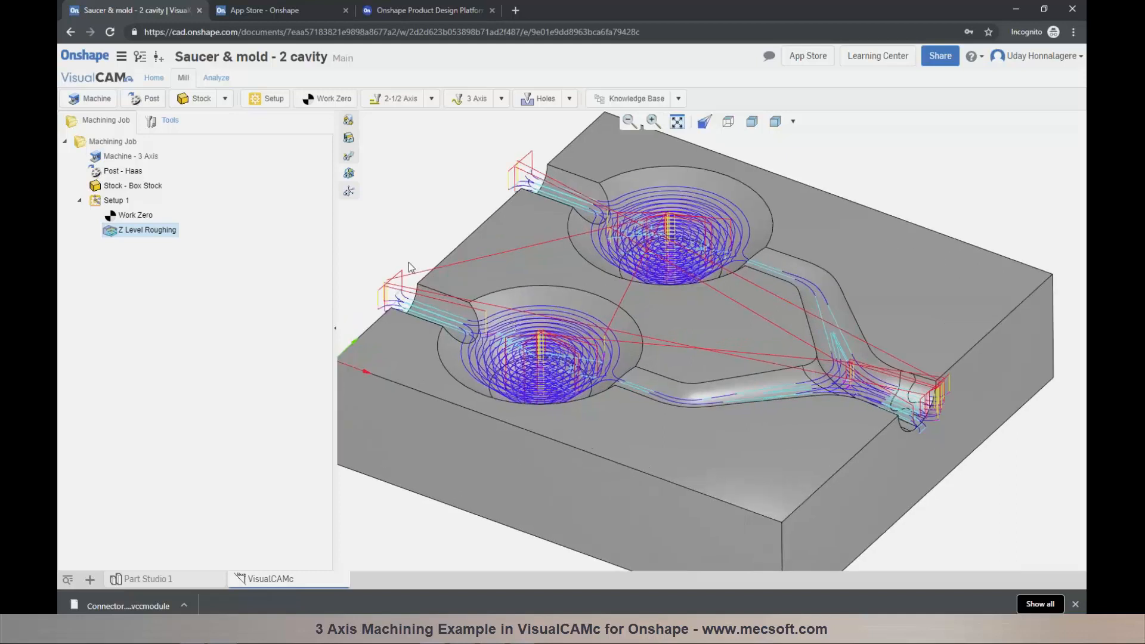
- Simulate the Z Level Roughing operation to its end, inspect the machined stock and exit the simulation
{"action": "left_click", "coordinate": [349, 157]}
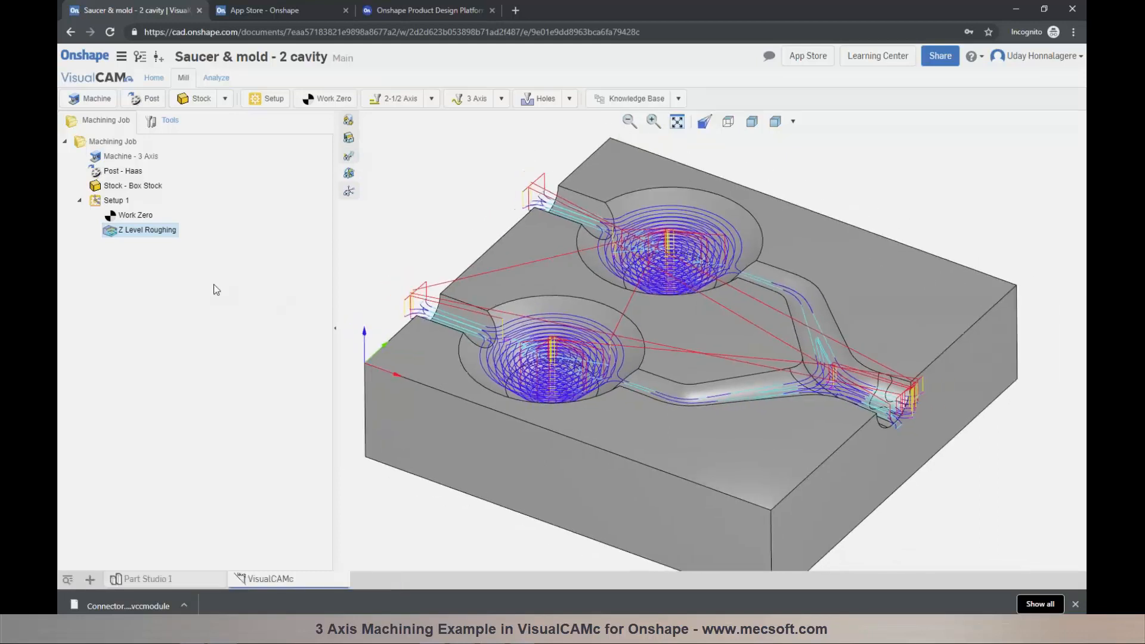
{"action": "right_click", "coordinate": [149, 232]}
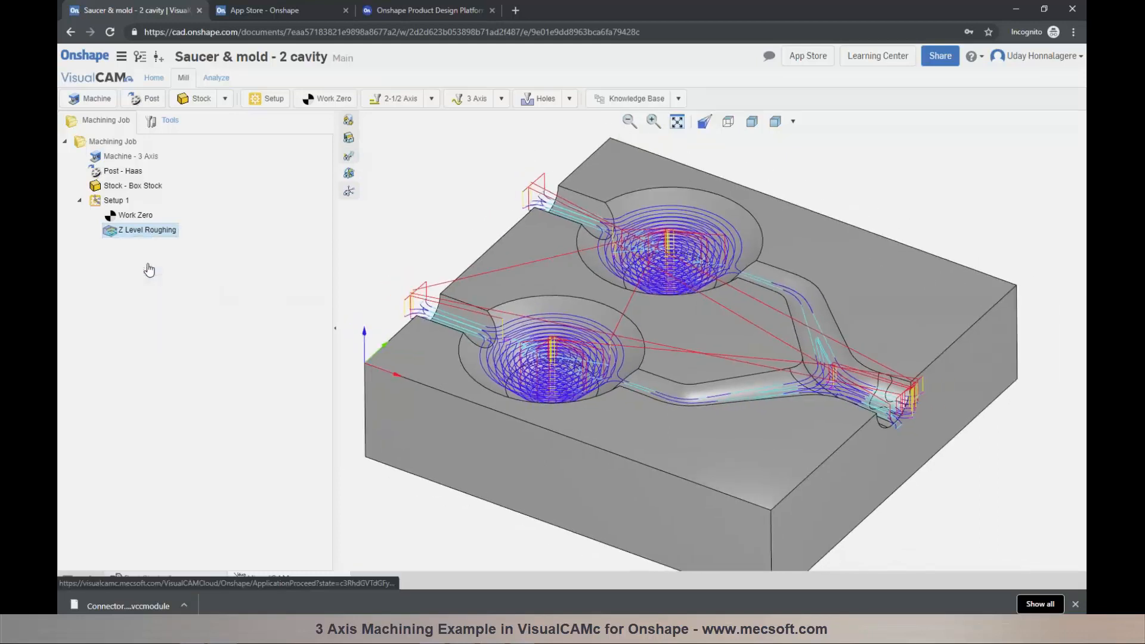
{"action": "left_click", "coordinate": [136, 265]}
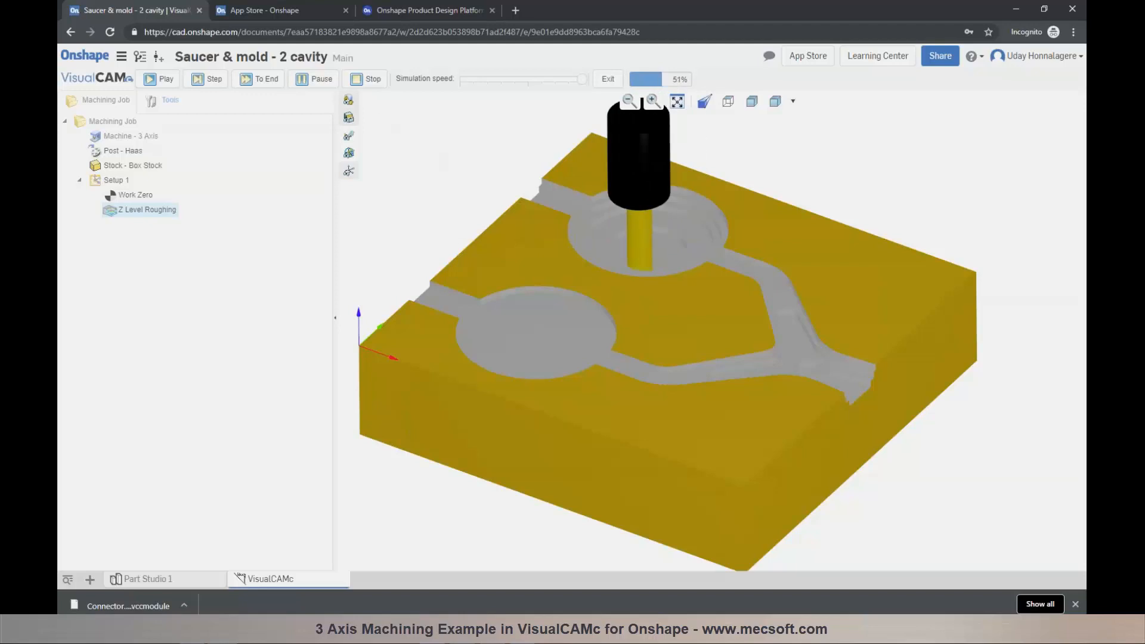
{"action": "left_click", "coordinate": [251, 81]}
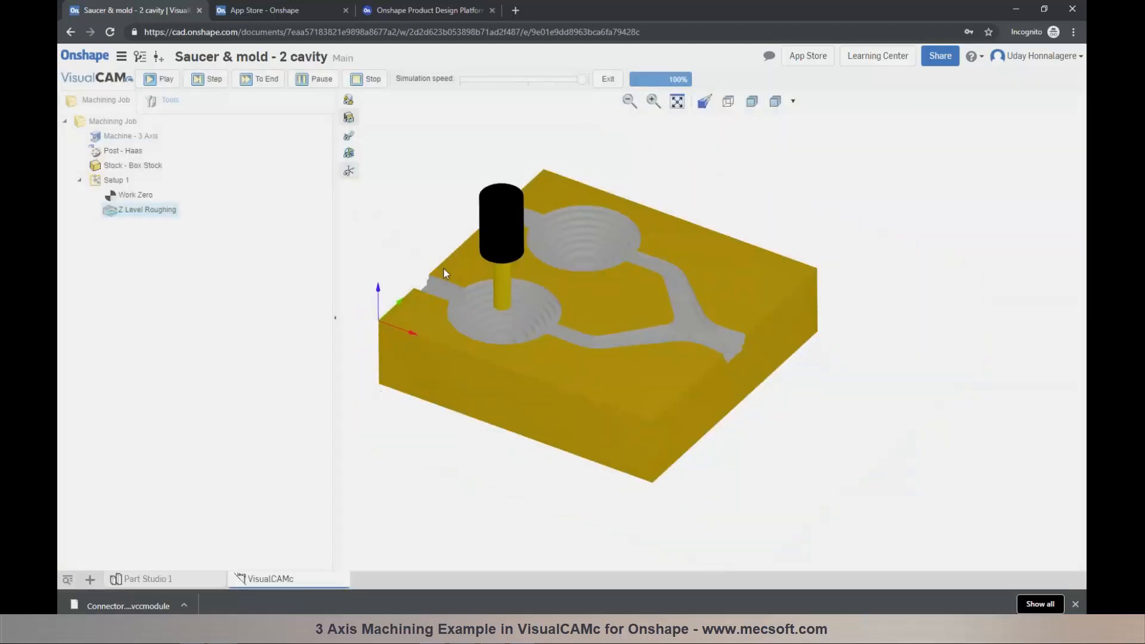
{"action": "scroll", "coordinate": [442, 268], "scroll_direction": "up", "scroll_amount": 5}
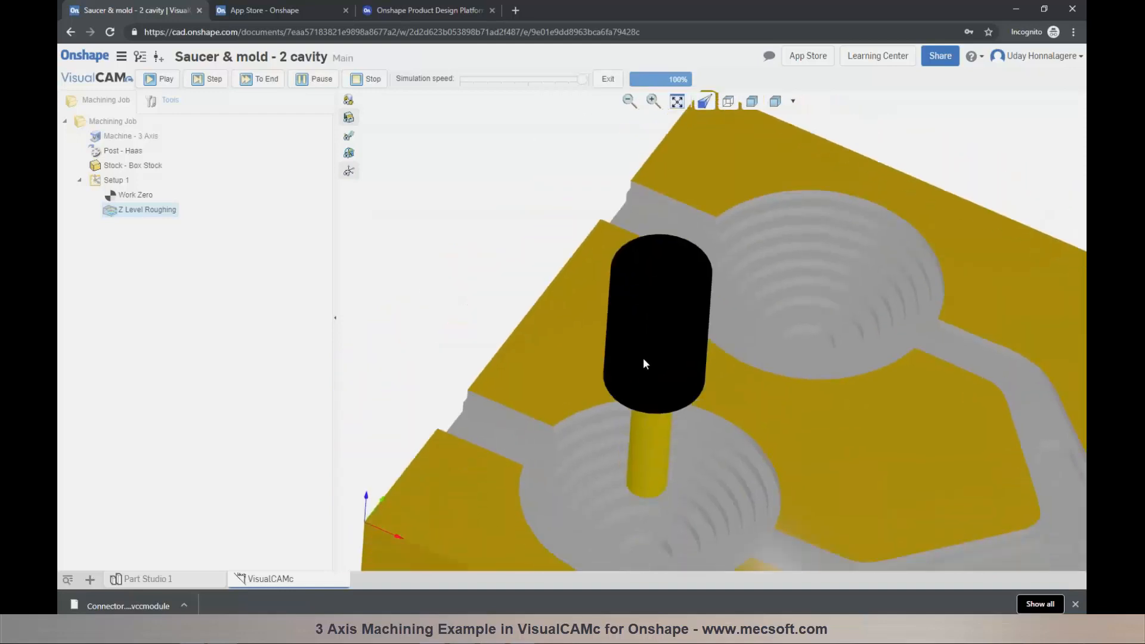
{"action": "scroll", "coordinate": [620, 341], "scroll_direction": "down", "scroll_amount": 5}
{"action": "scroll", "coordinate": [907, 417], "scroll_direction": "up", "scroll_amount": 3}
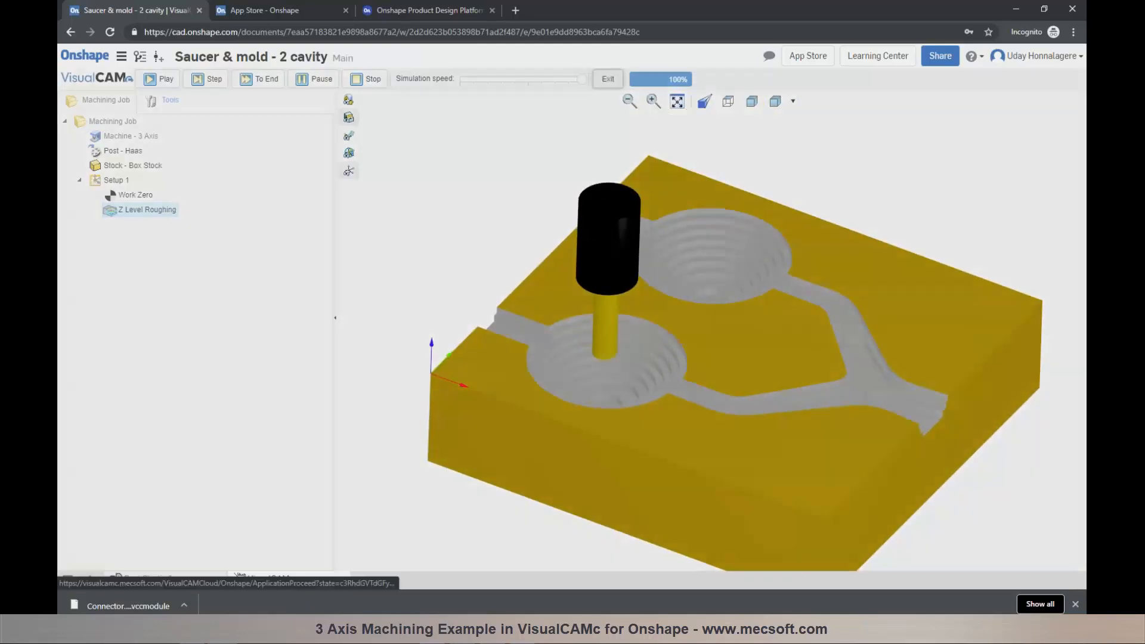
{"action": "left_click", "coordinate": [607, 78]}
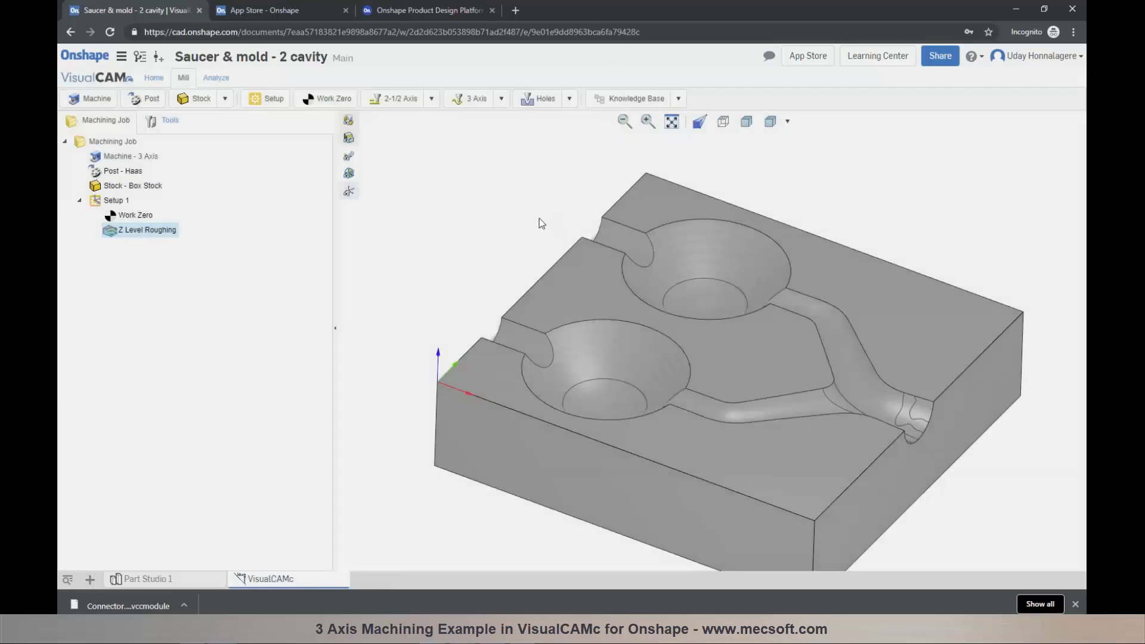
- Start a Parallel Finishing operation and assign the BALL 12MM tool
{"action": "left_click", "coordinate": [501, 103]}
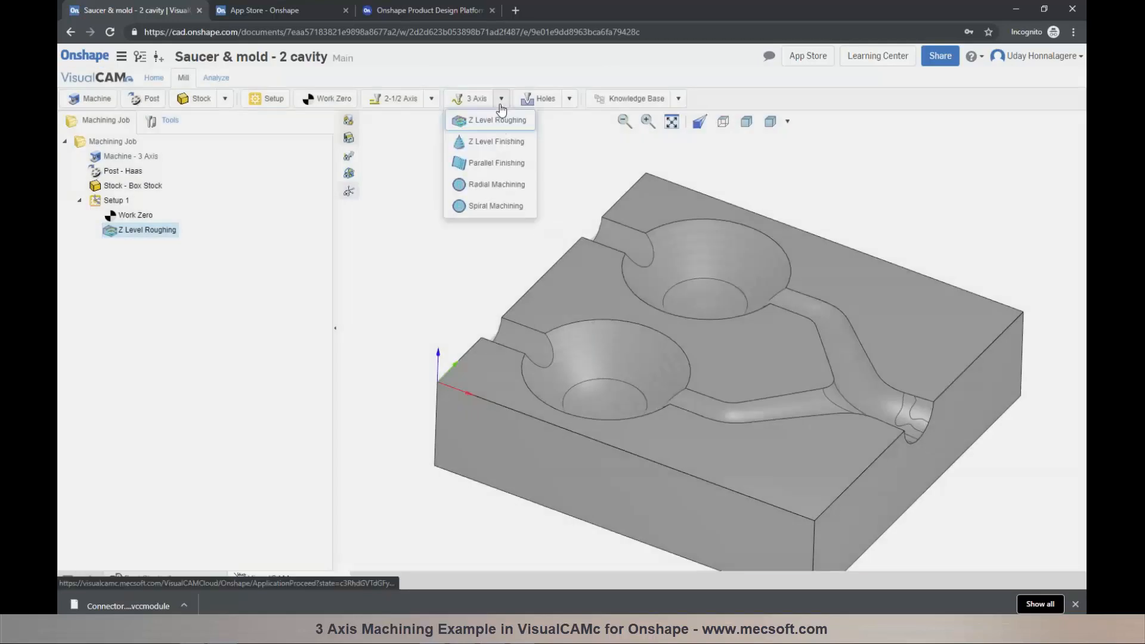
{"action": "left_click", "coordinate": [498, 165]}
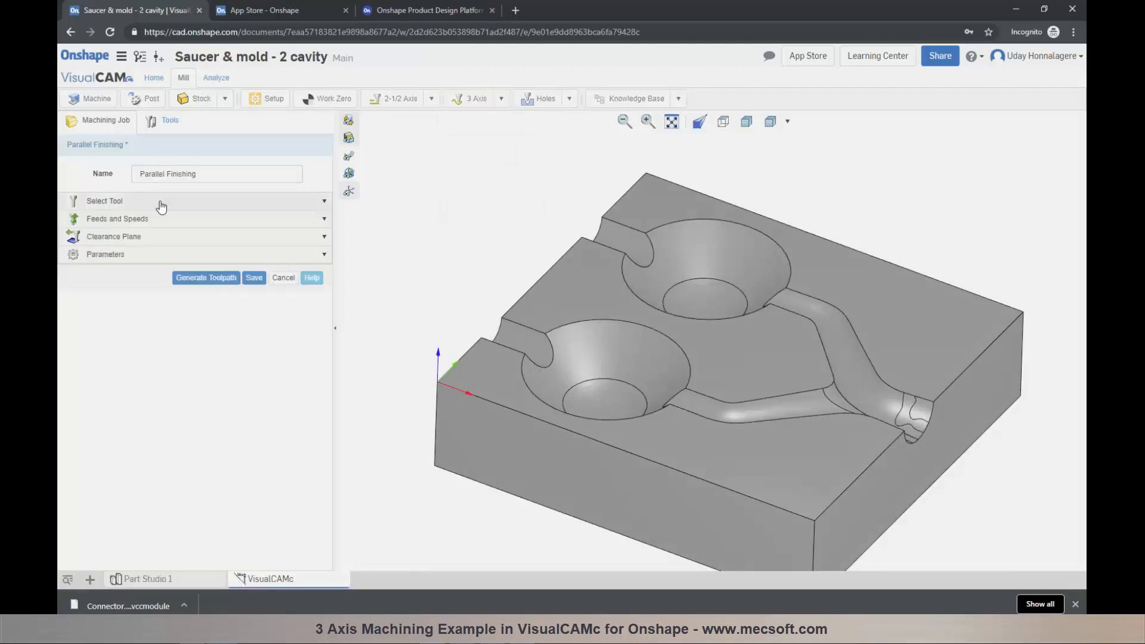
{"action": "left_click", "coordinate": [160, 201]}
{"action": "left_click", "coordinate": [146, 287]}
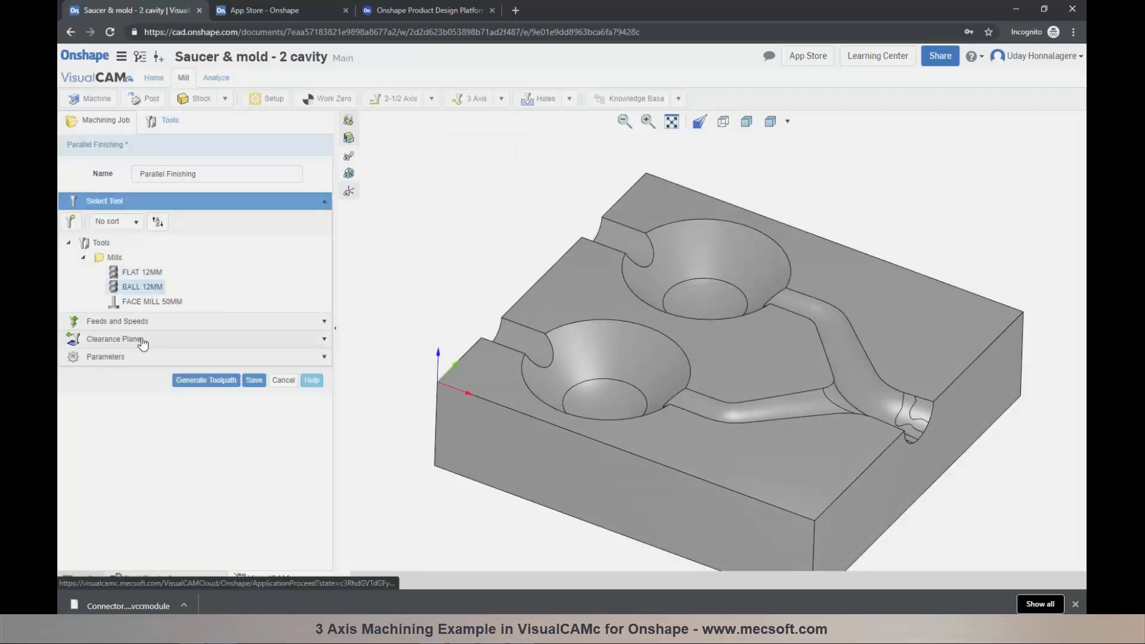
- Set the parallel finishing stepover to 20% of the tool diameter and generate the toolpath
{"action": "left_click", "coordinate": [134, 357]}
{"action": "scroll", "coordinate": [139, 355], "scroll_direction": "down", "scroll_amount": 2}
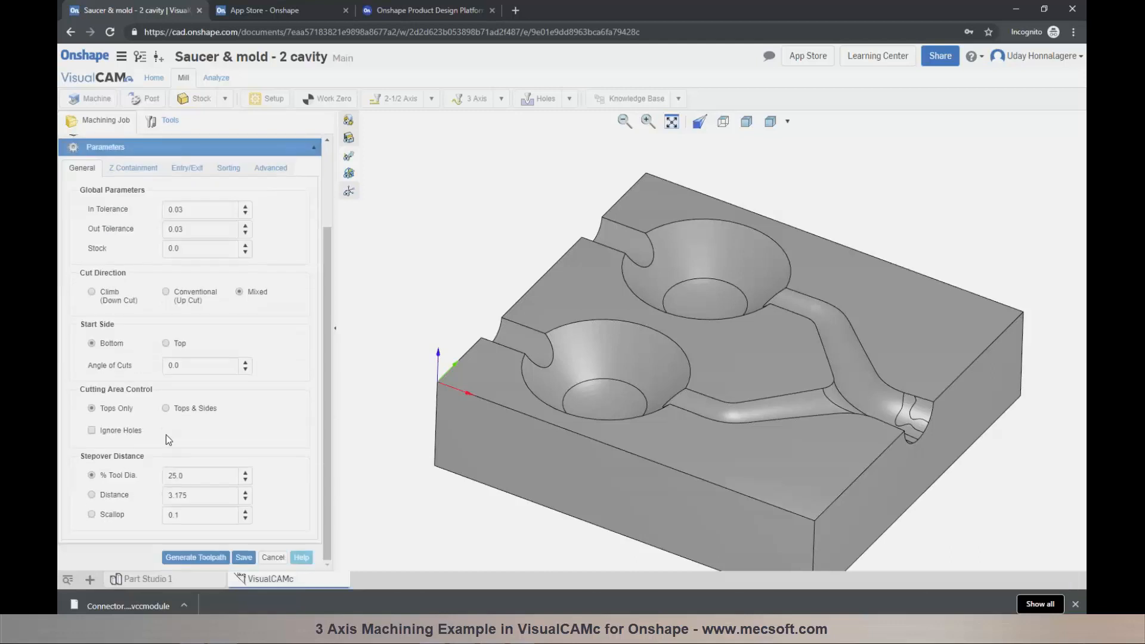
{"action": "left_click_drag", "start_coordinate": [189, 479], "coordinate": [160, 476]}
{"action": "type", "text": "20"}
{"action": "left_click", "coordinate": [196, 557]}
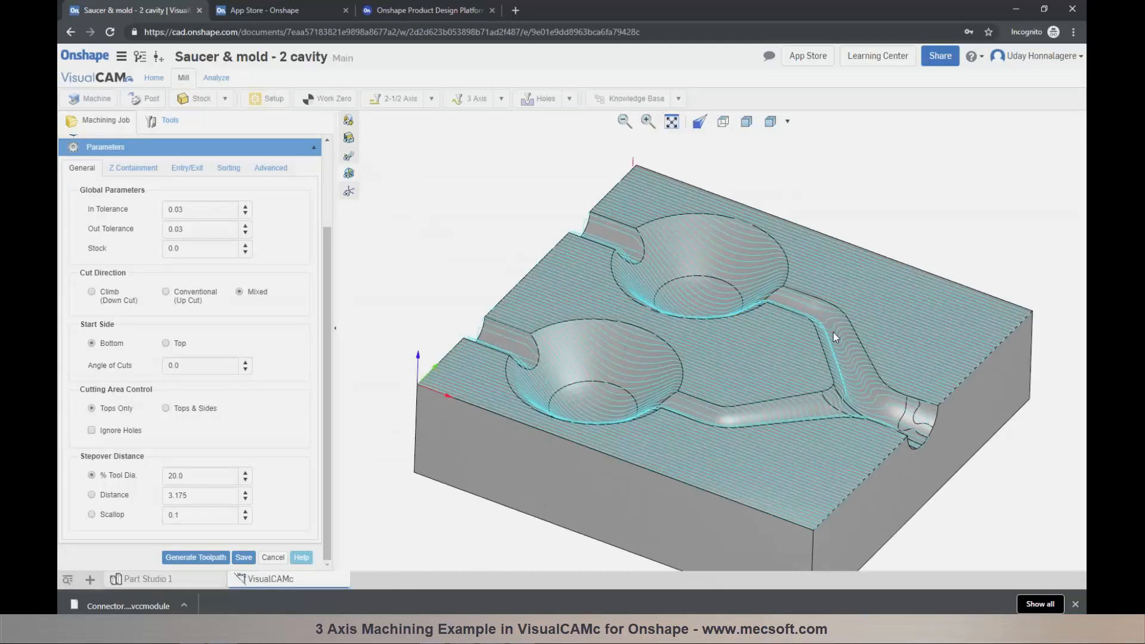
- Try limiting the parallel finishing toolpath to the rim of the cavity nearest the origin, then clear the rim selection
{"action": "scroll", "coordinate": [833, 331], "scroll_direction": "up", "scroll_amount": 2}
{"action": "scroll", "coordinate": [679, 327], "scroll_direction": "down", "scroll_amount": 1}
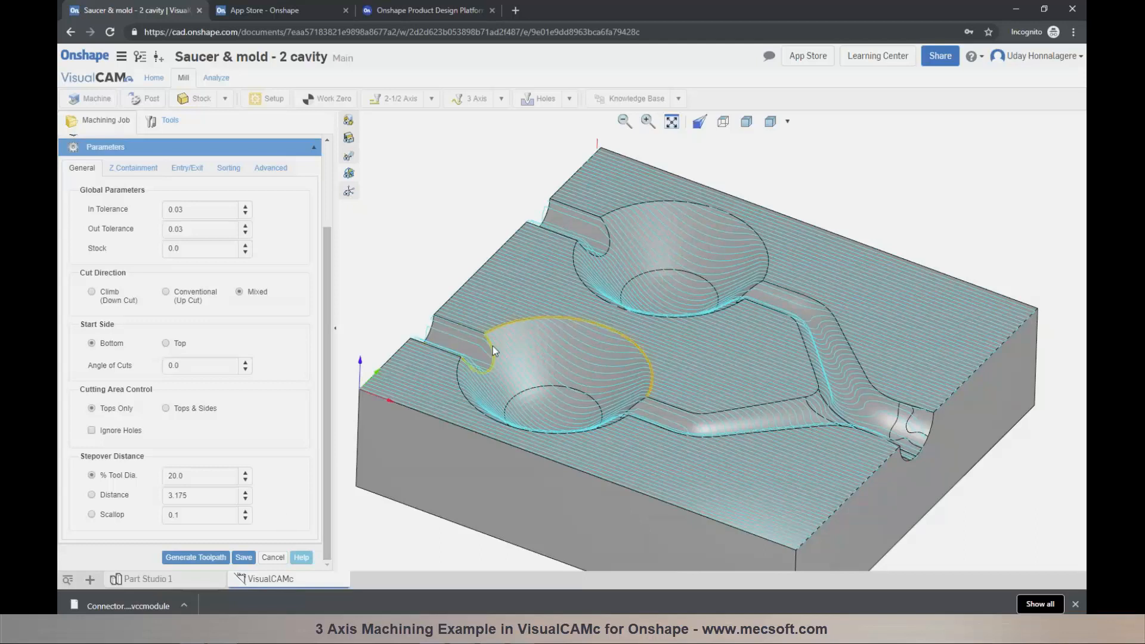
{"action": "left_click", "coordinate": [459, 389]}
{"action": "left_click", "coordinate": [638, 403]}
{"action": "left_click", "coordinate": [219, 556]}
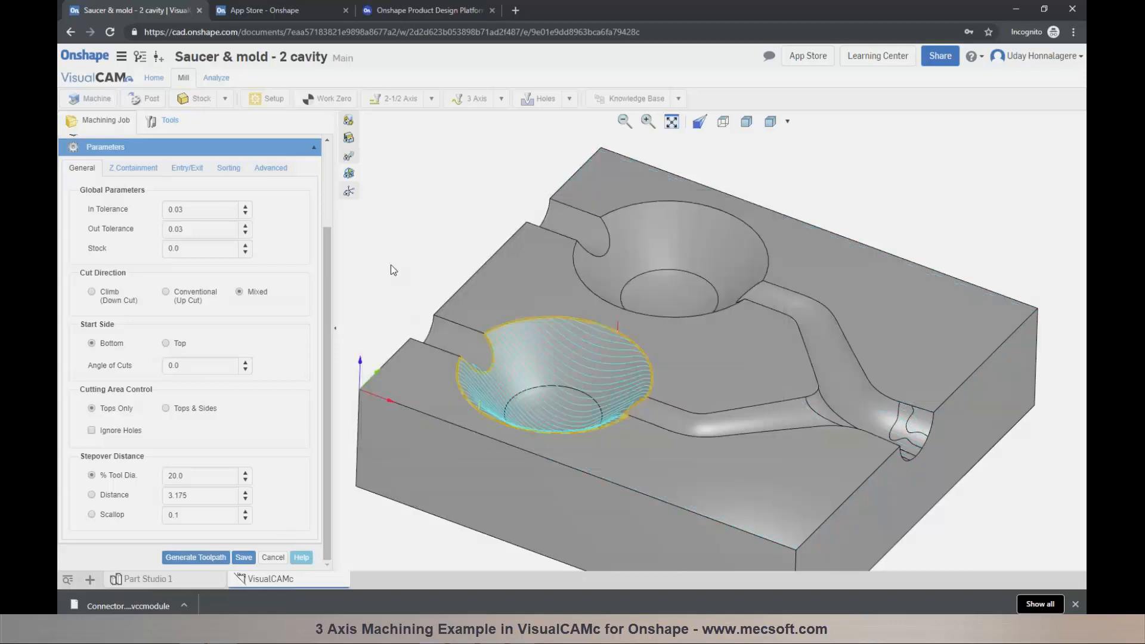
{"action": "left_click", "coordinate": [387, 239]}
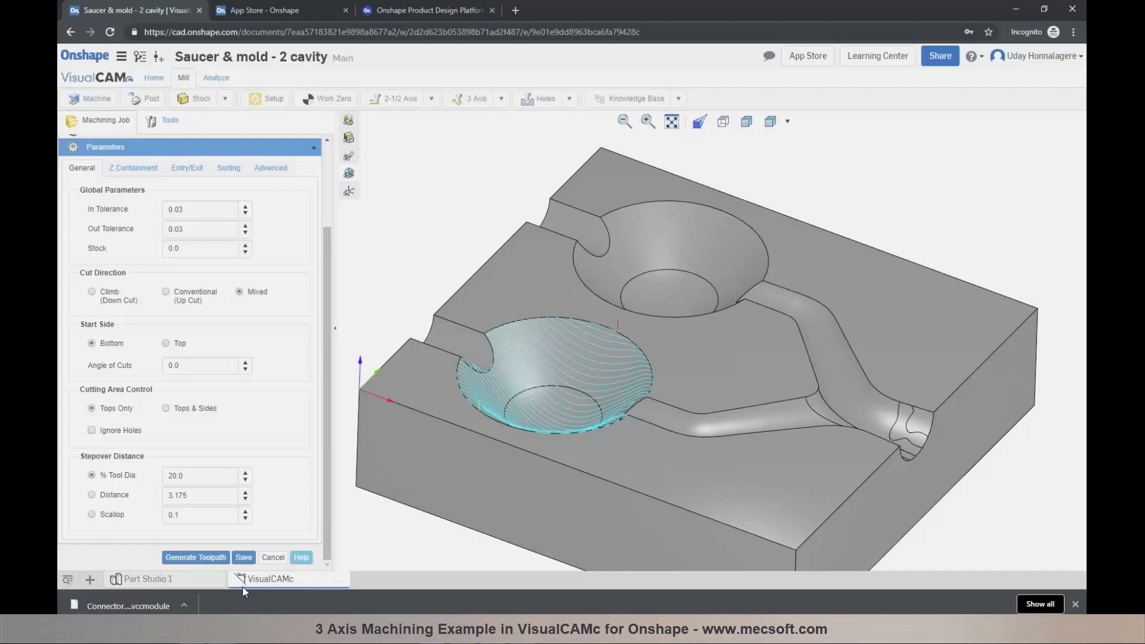
- Regenerate the parallel finishing toolpath over the whole mold face and save the operation
{"action": "left_click", "coordinate": [210, 557]}
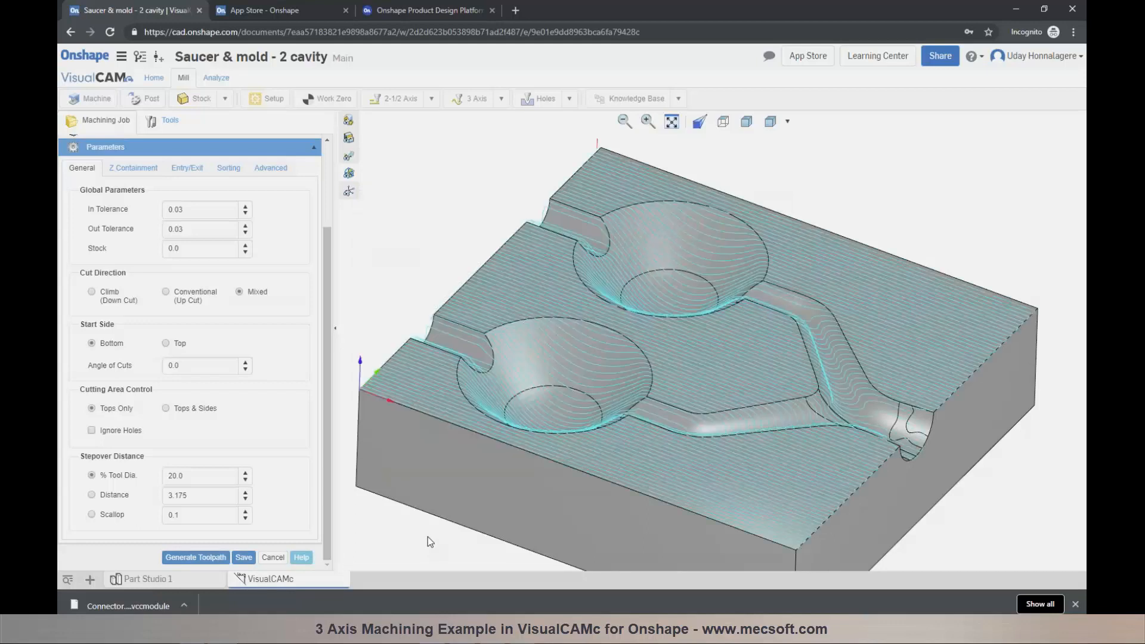
{"action": "left_click", "coordinate": [243, 557]}
{"action": "scroll", "coordinate": [491, 341], "scroll_direction": "down", "scroll_amount": 2}
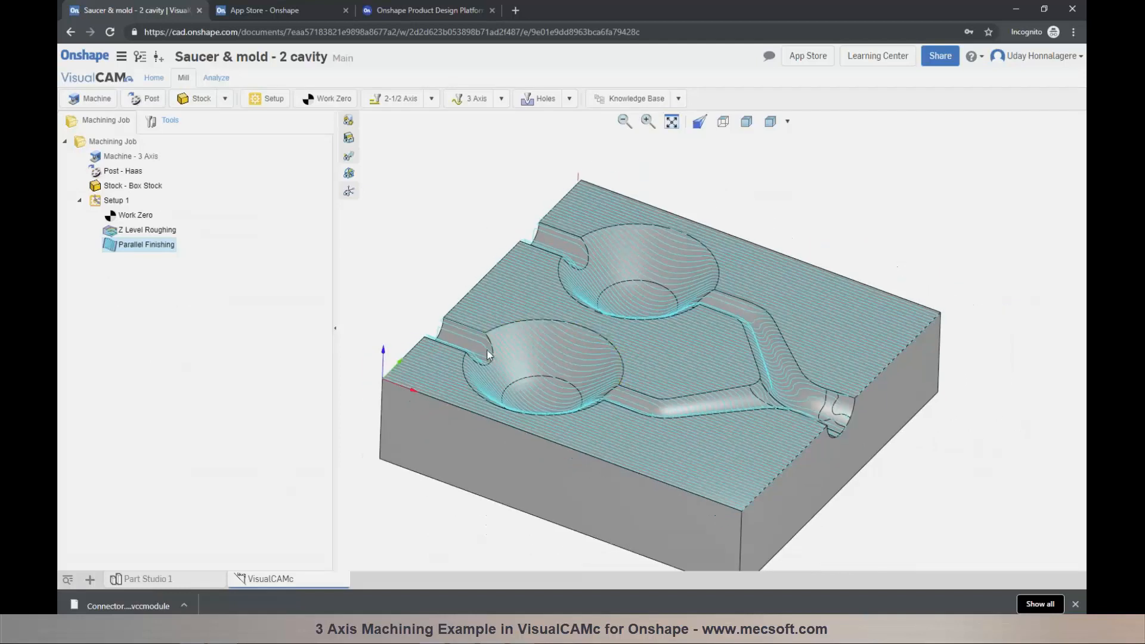
- Start a Z Level Finishing operation with the block's bottom outline as containment region and the BALL 12MM tool
{"action": "left_click", "coordinate": [501, 98]}
{"action": "left_click", "coordinate": [497, 141]}
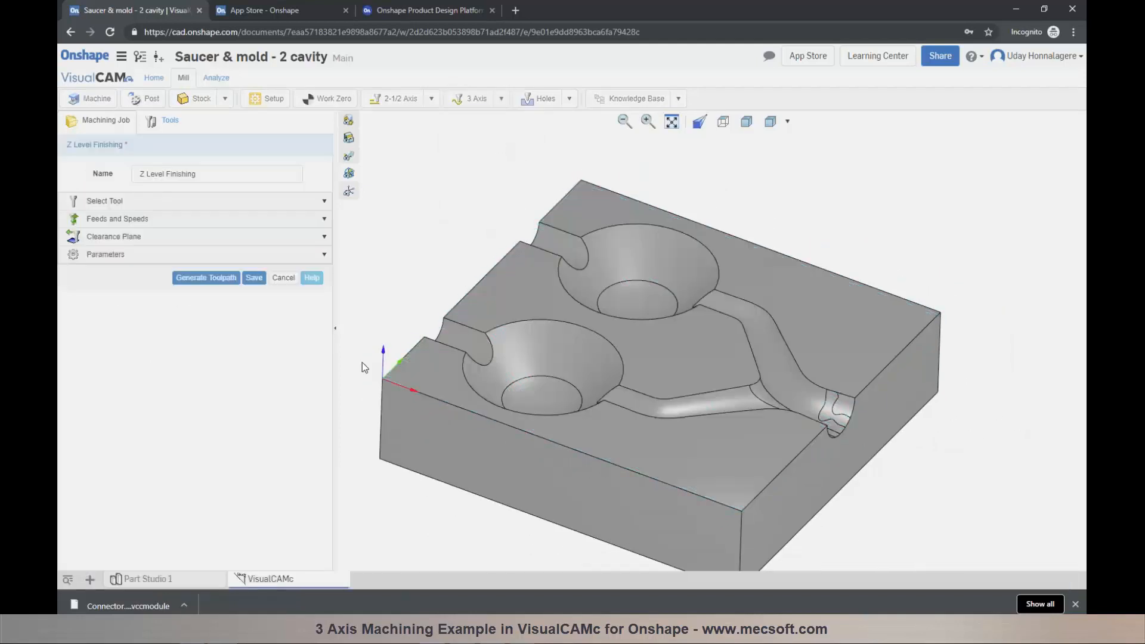
{"action": "left_click", "coordinate": [401, 471]}
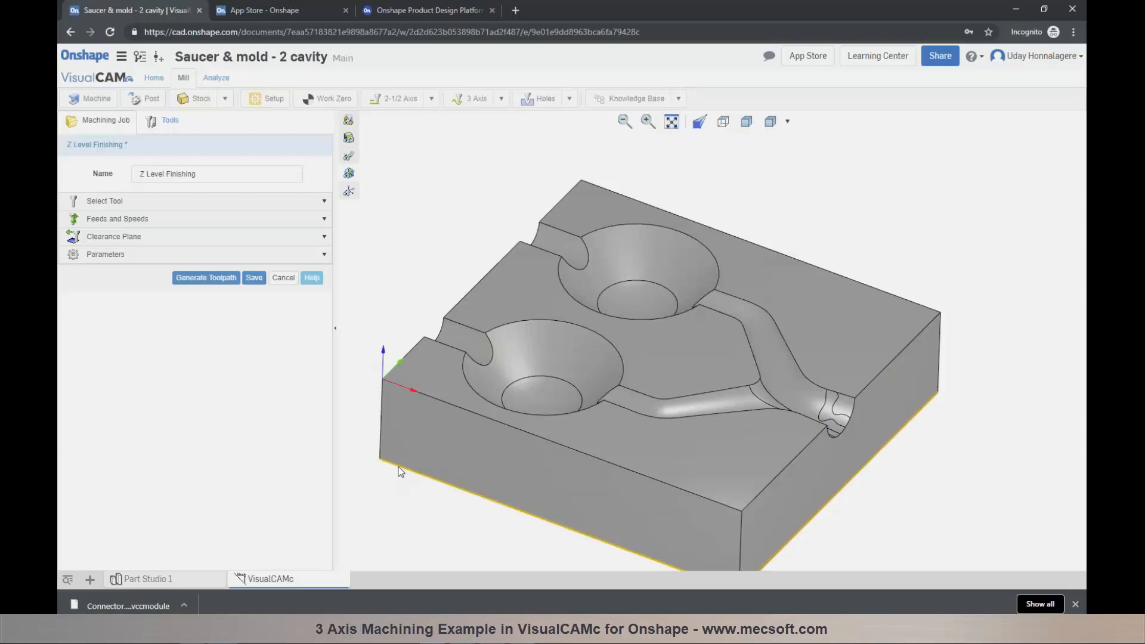
{"action": "left_click", "coordinate": [127, 202]}
{"action": "left_click", "coordinate": [135, 287]}
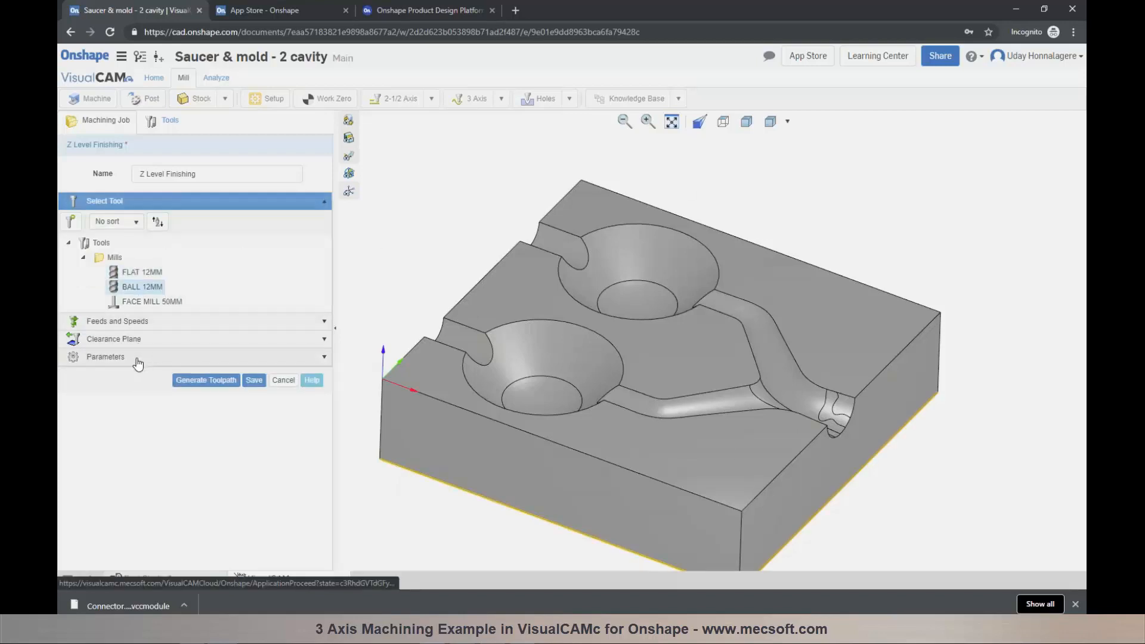
- Set the Z Level Finishing stepdown to 10% of the tool diameter and generate the toolpath
{"action": "left_click", "coordinate": [139, 358]}
{"action": "left_click", "coordinate": [124, 276]}
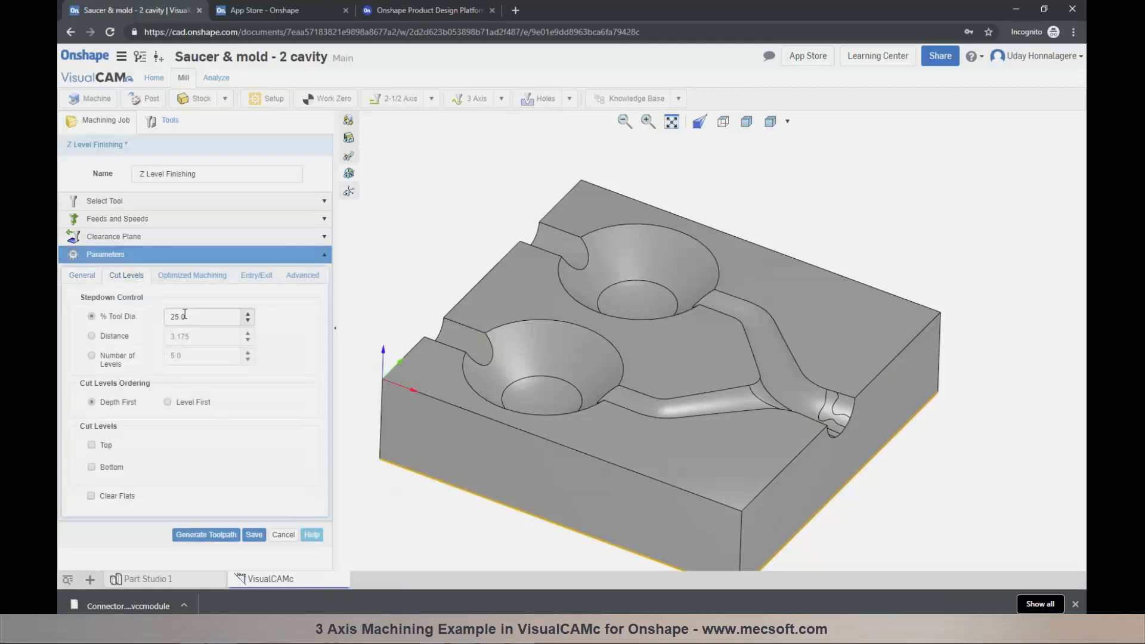
{"action": "left_click", "coordinate": [138, 316]}
{"action": "type", "text": "10"}
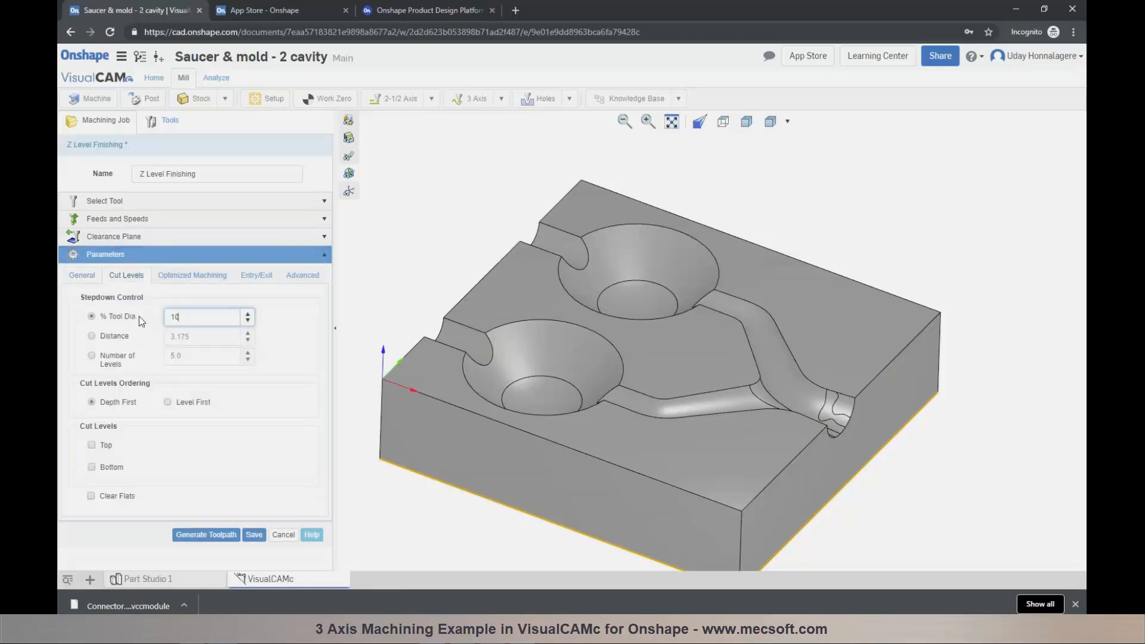
{"action": "left_click", "coordinate": [206, 535]}
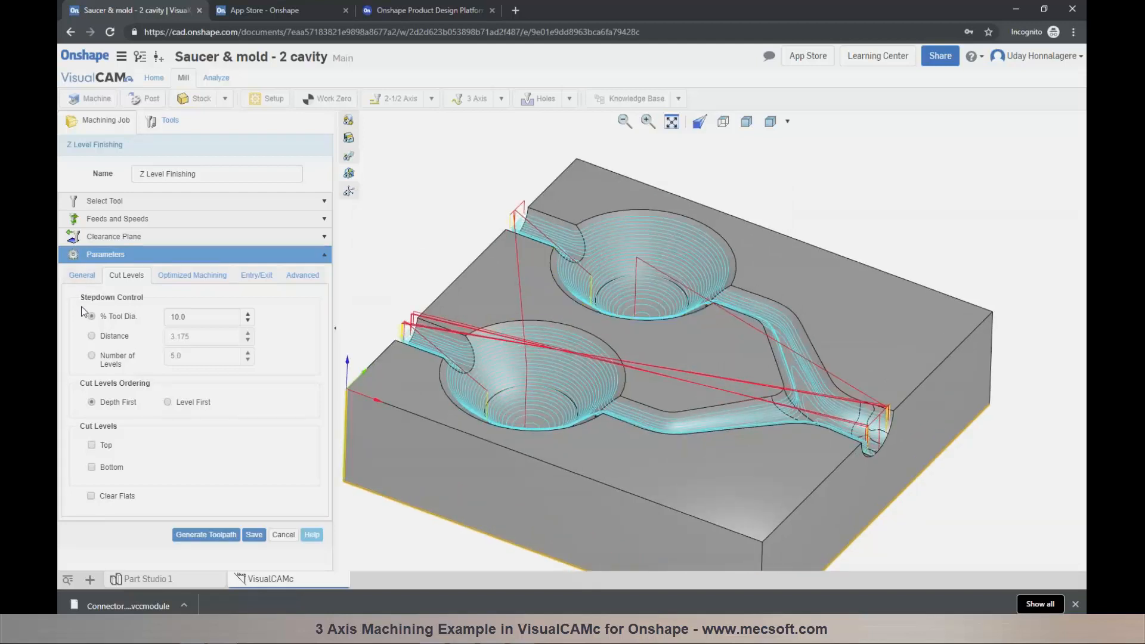
- Make the Z Level Finishing tool follow the containment when it is encountered, and regenerate the toolpath
{"action": "left_click", "coordinate": [86, 276]}
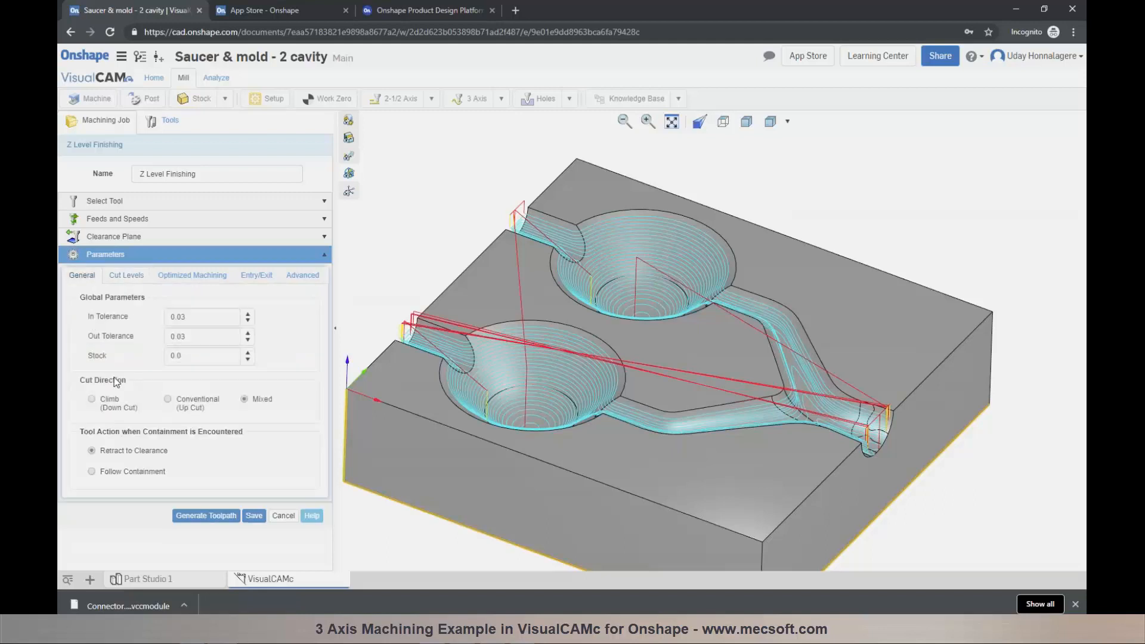
{"action": "left_click", "coordinate": [93, 472]}
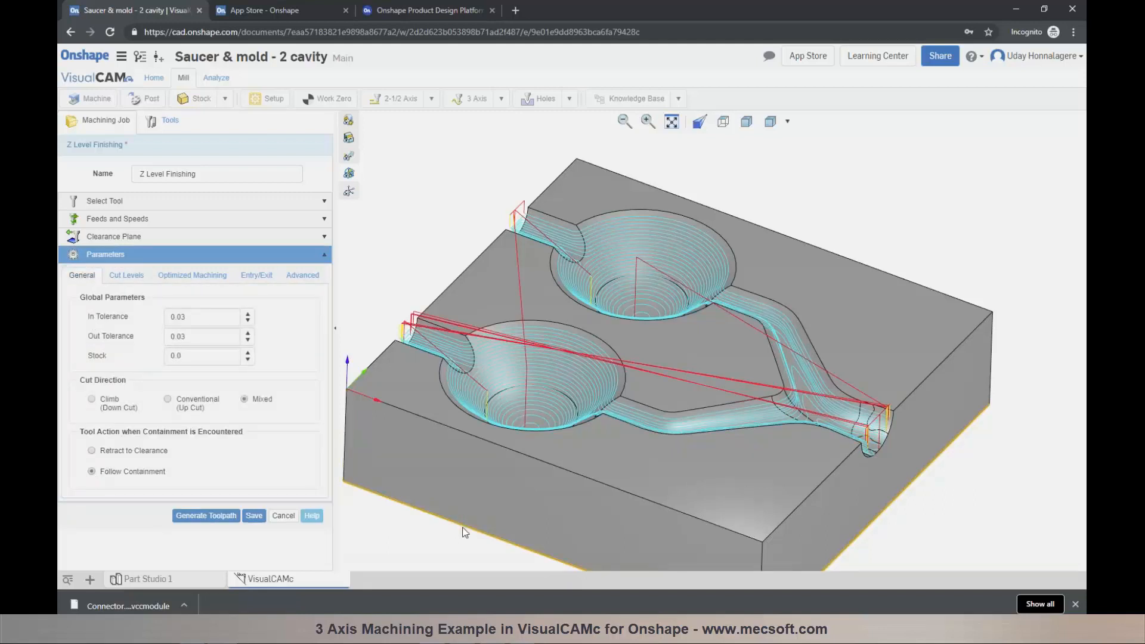
{"action": "left_click", "coordinate": [197, 516]}
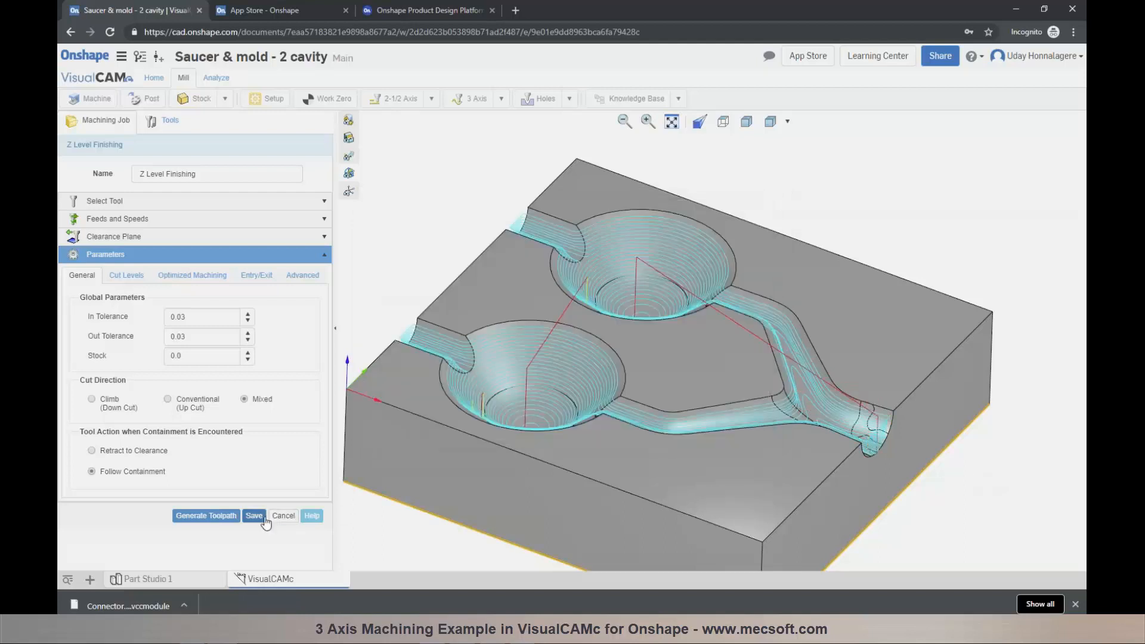
- Save the Z Level Finishing operation and post-process the whole Setup 1 to an NC file
{"action": "left_click", "coordinate": [265, 517]}
{"action": "mouse_move", "coordinate": [105, 209]}
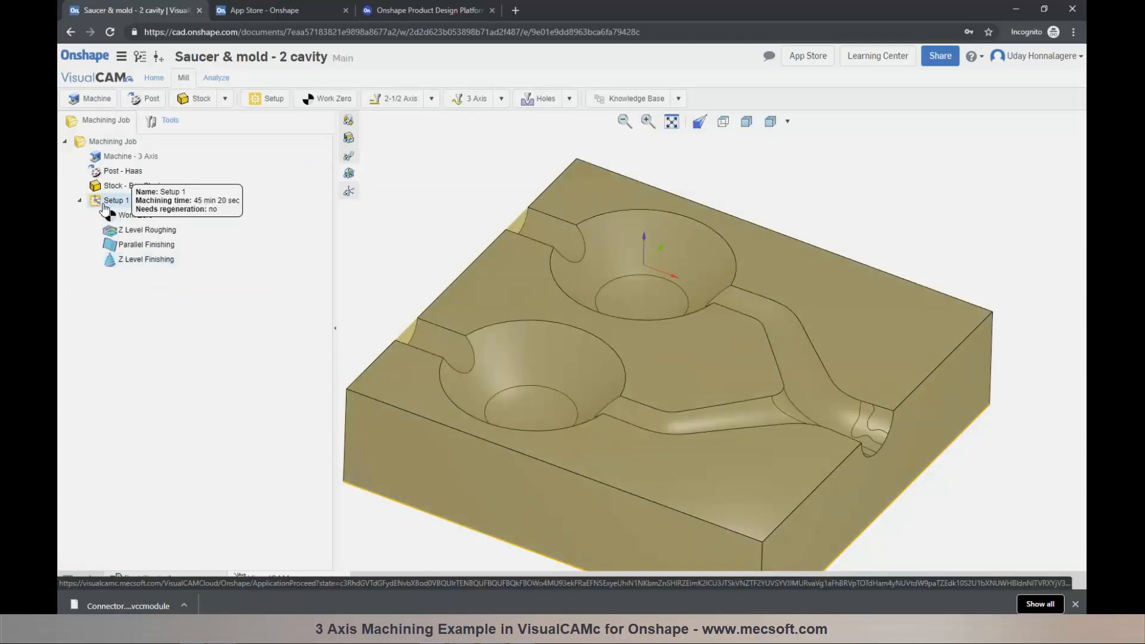
{"action": "right_click", "coordinate": [105, 206]}
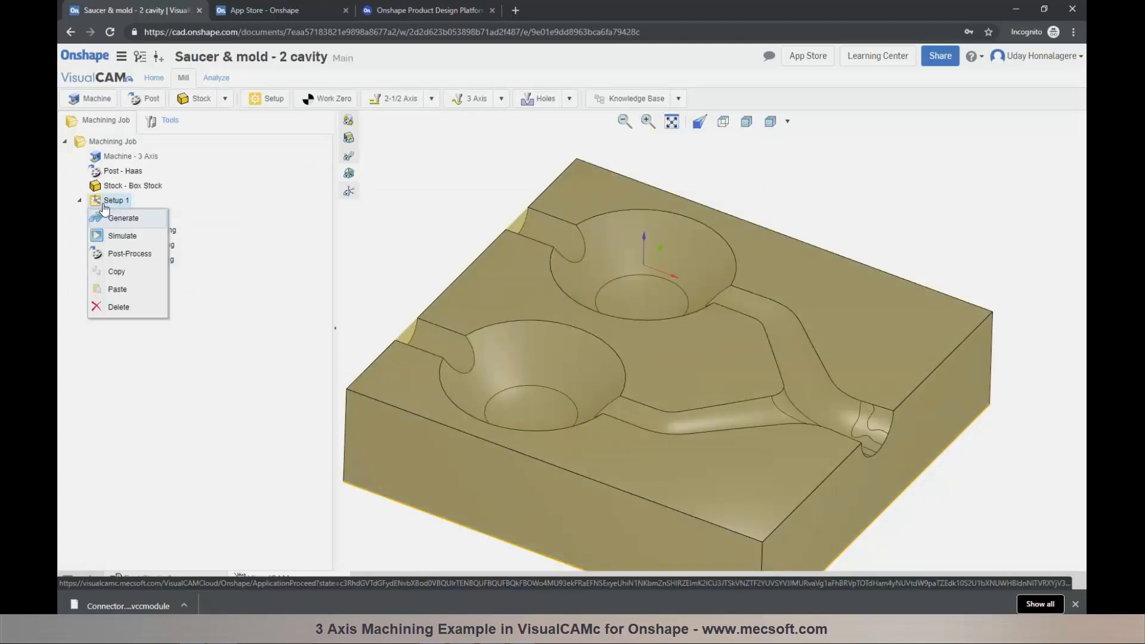
{"action": "left_click", "coordinate": [112, 255]}
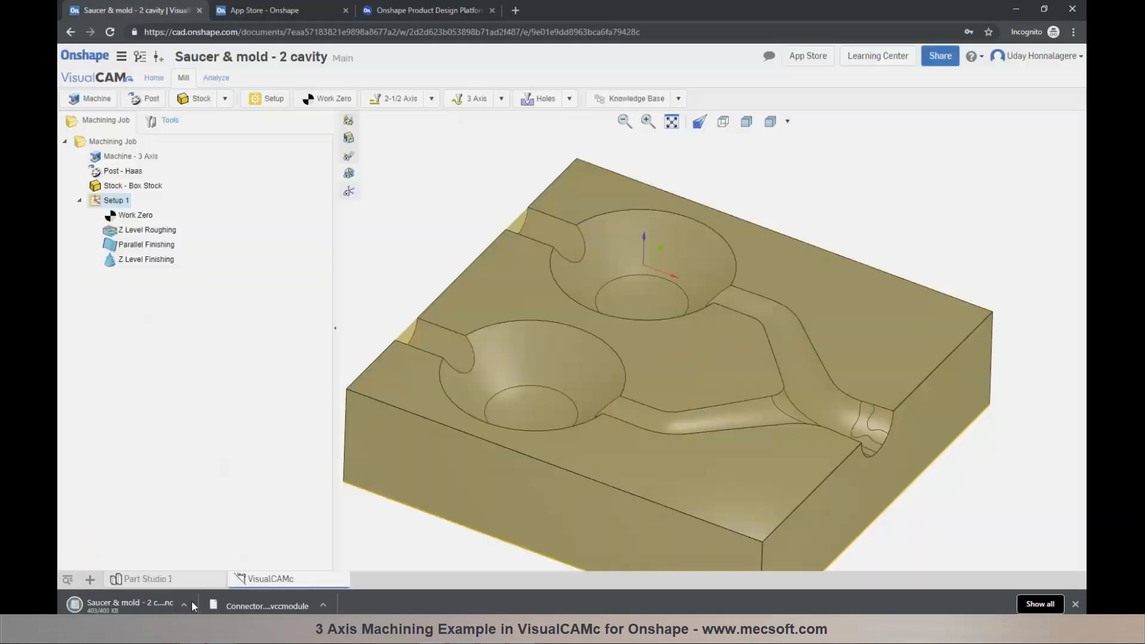
- Open the downloaded Setup 1 .nc file in Notepad and look through its G-code
{"action": "left_click", "coordinate": [185, 606]}
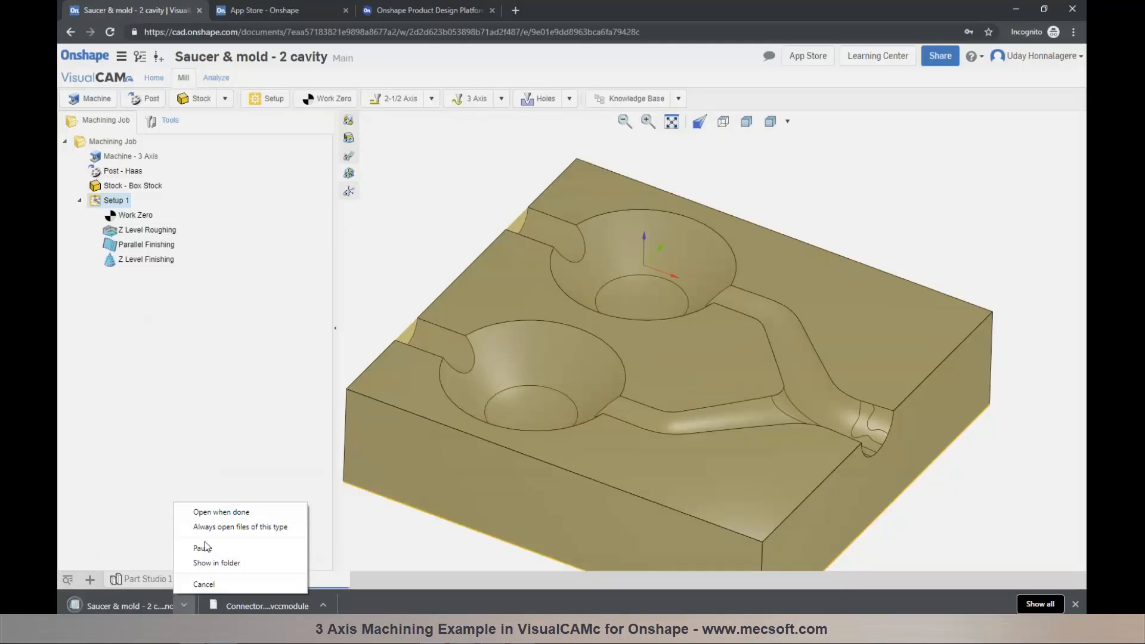
{"action": "left_click", "coordinate": [220, 512]}
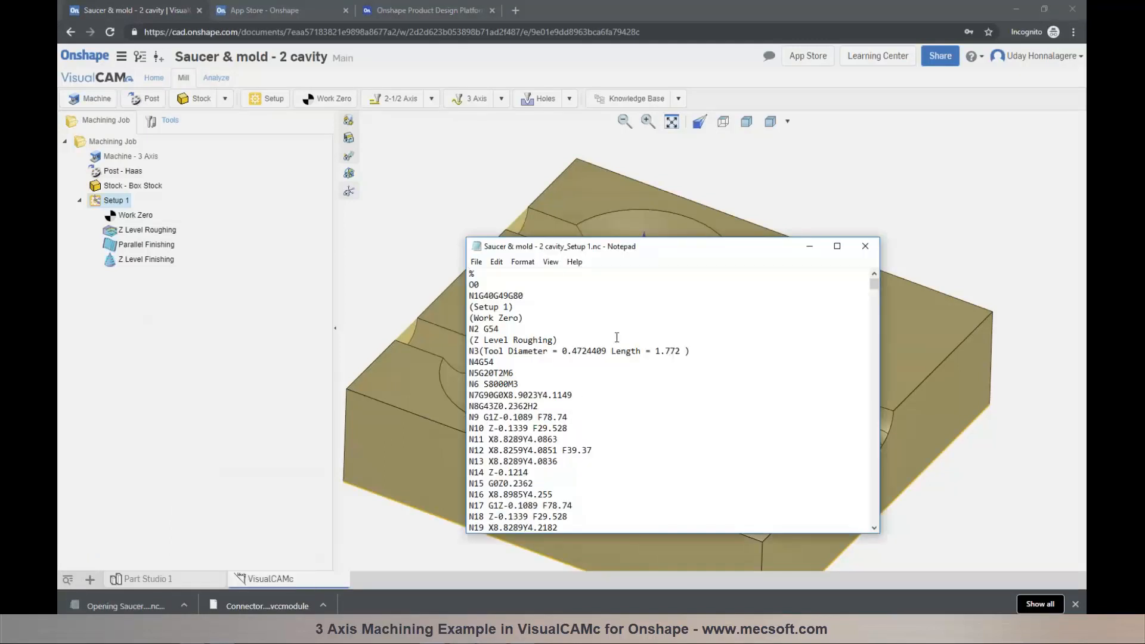
{"action": "scroll", "coordinate": [617, 337], "scroll_direction": "down", "scroll_amount": 13}
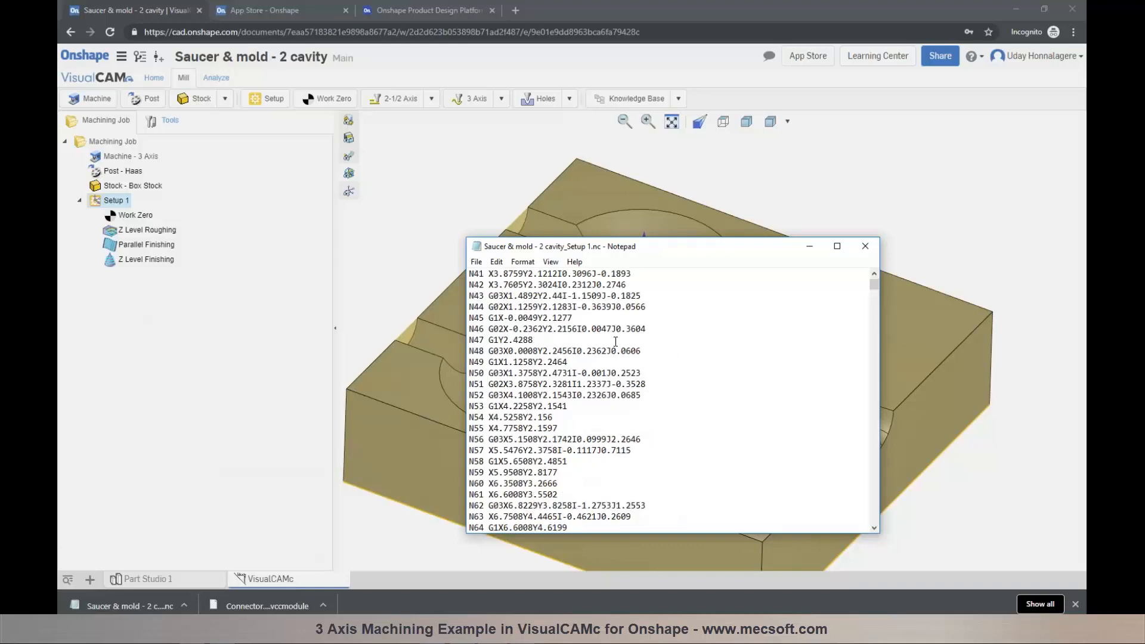